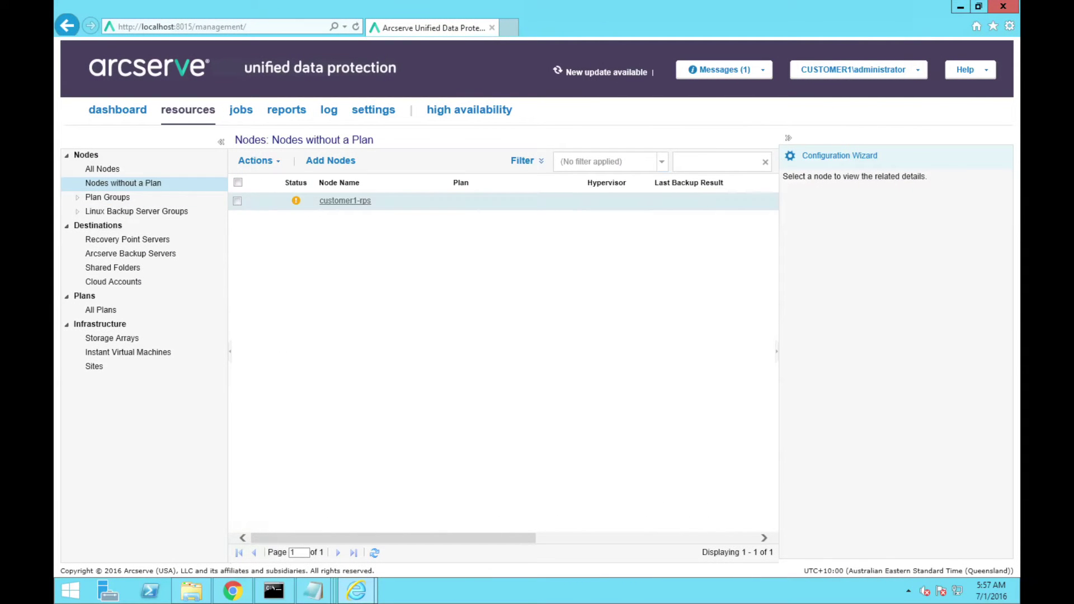
Log in to the agent of the customer1-rps node and exit its Restore wizard
left_click(345, 200)
left_click(258, 161)
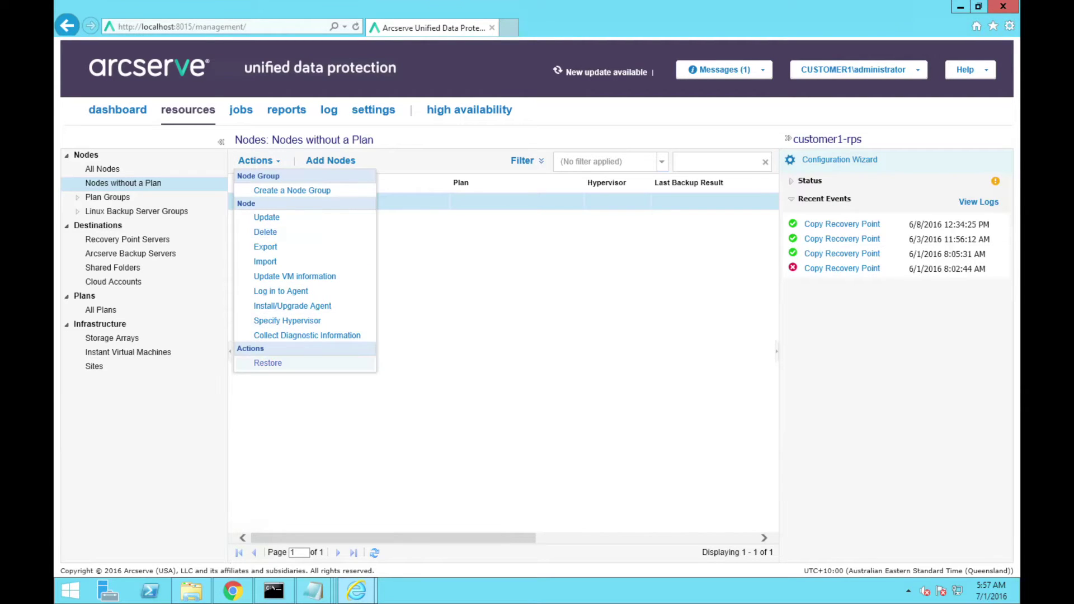
left_click(280, 291)
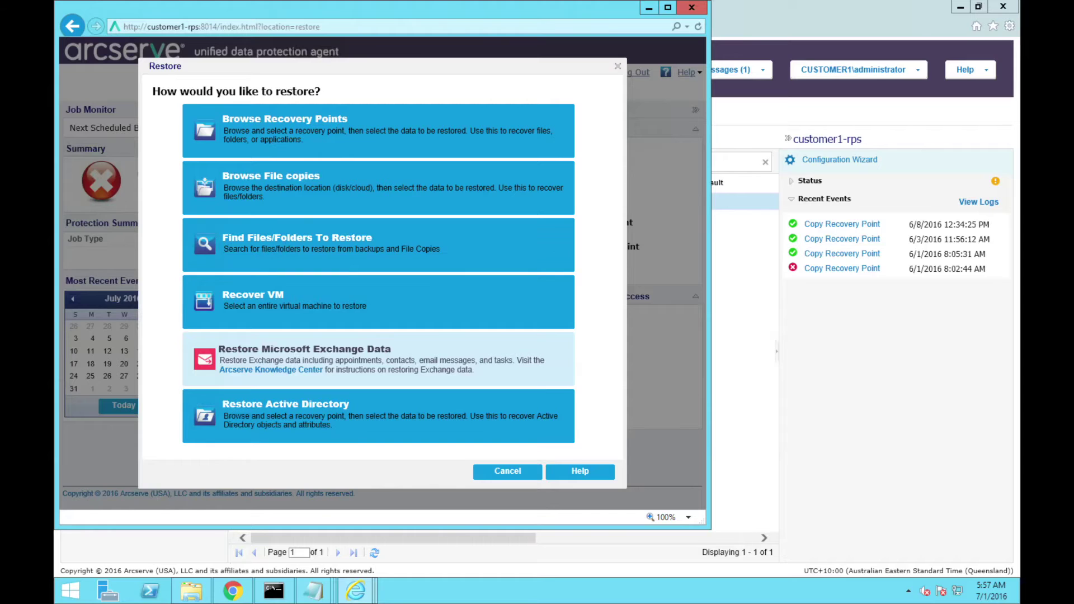
left_click(508, 471)
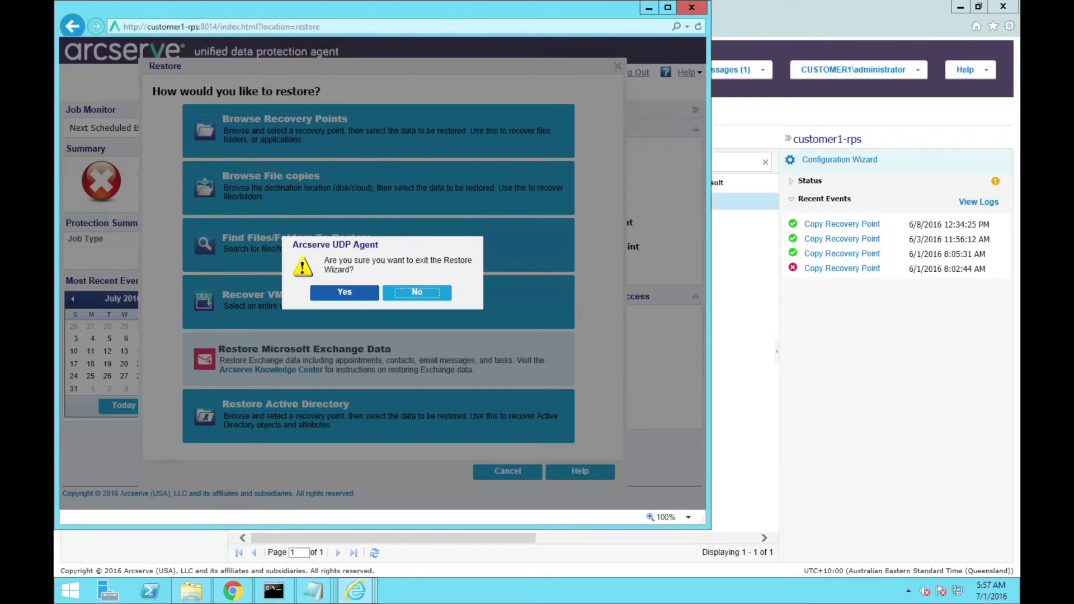
left_click(345, 292)
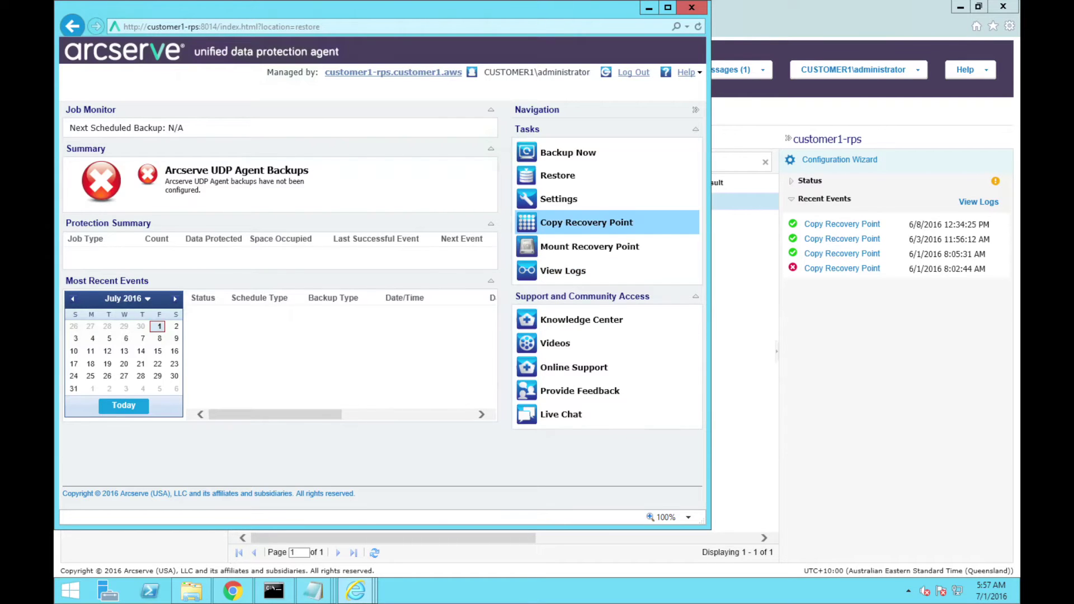
Start a recovery point copy and set its source to a Recovery Point Server
left_click(640, 219)
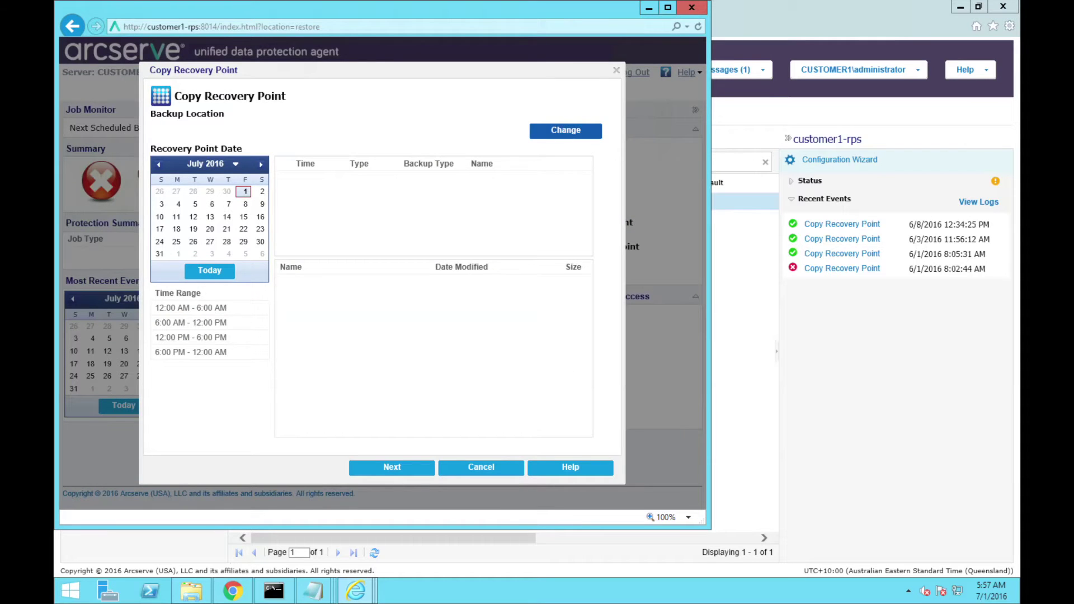
left_click(565, 130)
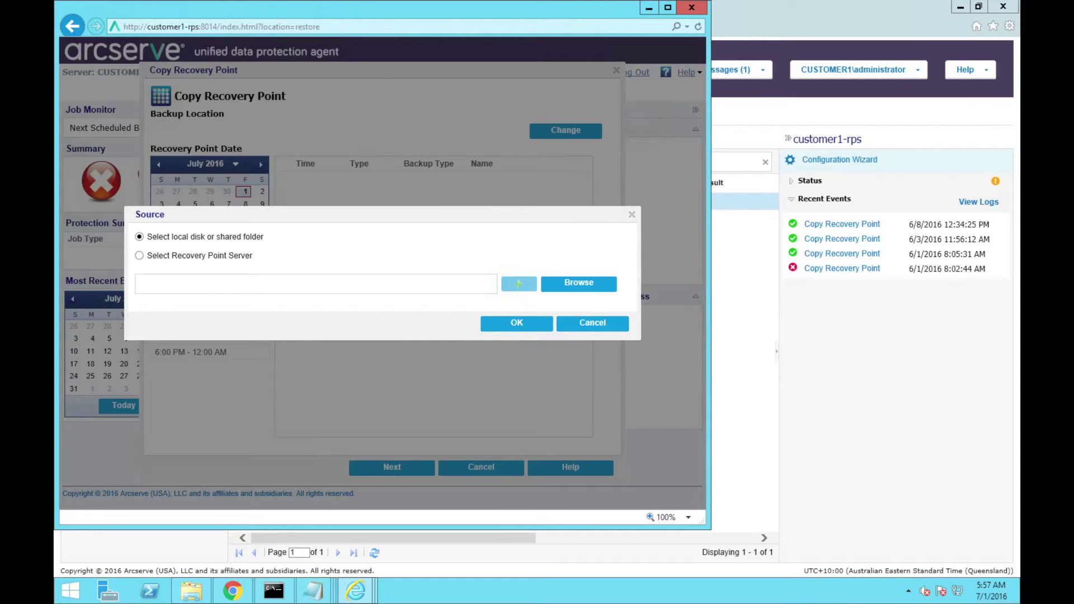
left_click(140, 255)
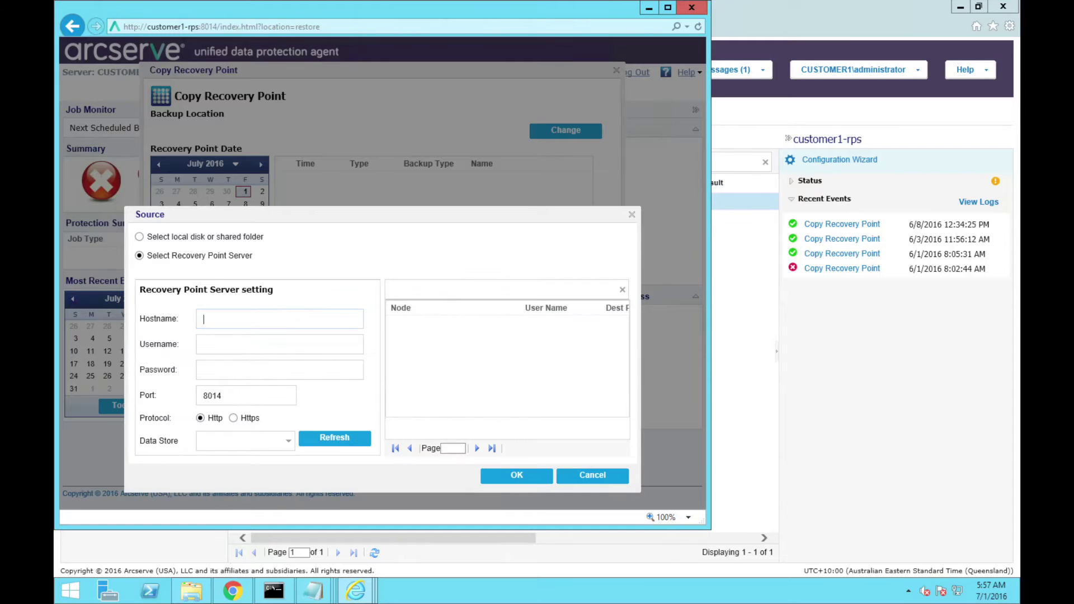
Enter hostname localhost, username customer1\administrator and the account password for the Recovery Point Server
type("localhost")
key("Tab")
type("customer1\\administrator")
key("Tab")
type("******")
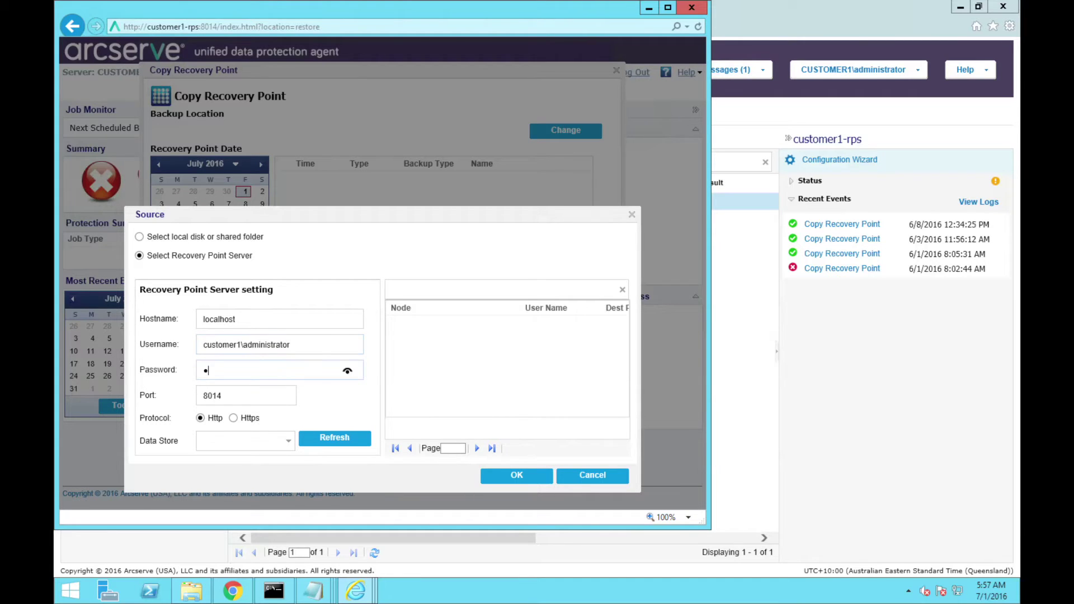
type("******")
Refresh the data stores, choose AWS-Datastore1 and confirm the Customer1-AWSDC node as the copy source
left_click(334, 438)
left_click(233, 458)
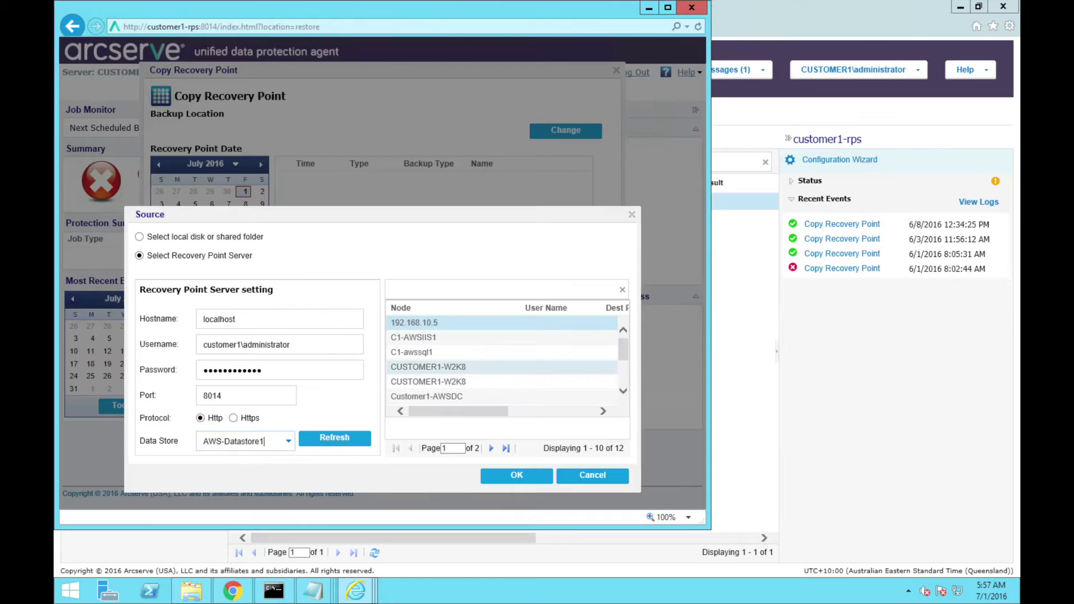
left_click(426, 396)
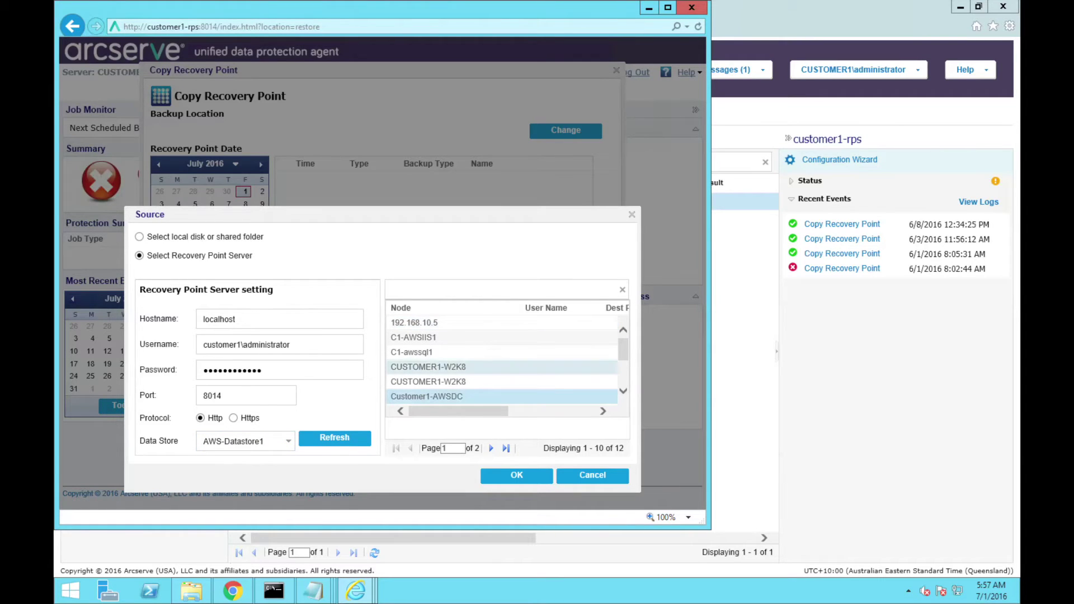
left_click_drag(622, 349, 623, 349)
scroll(502, 358, "down", 3)
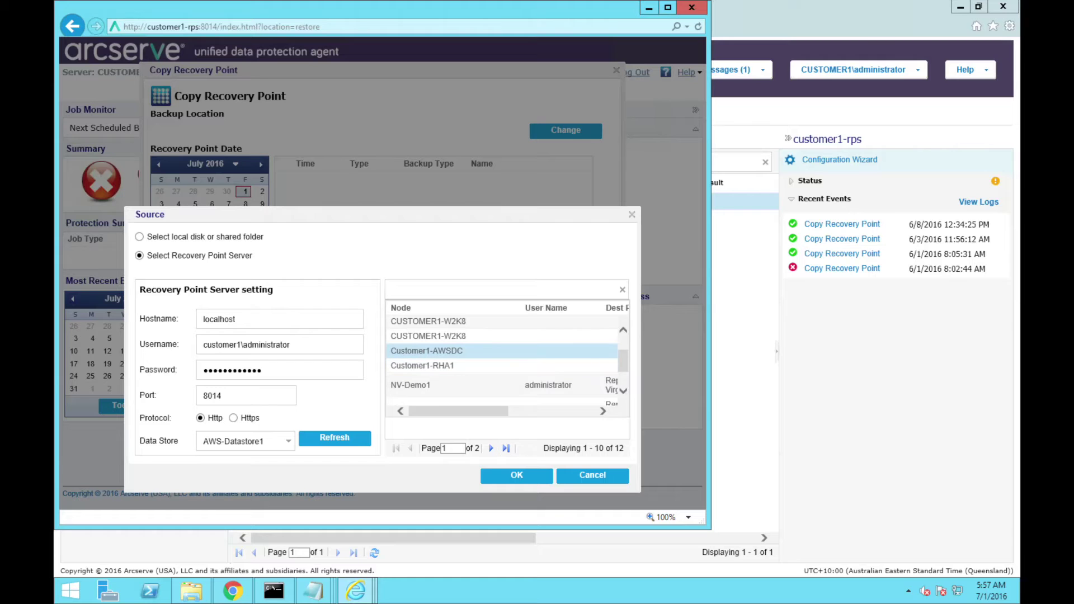
left_click(516, 474)
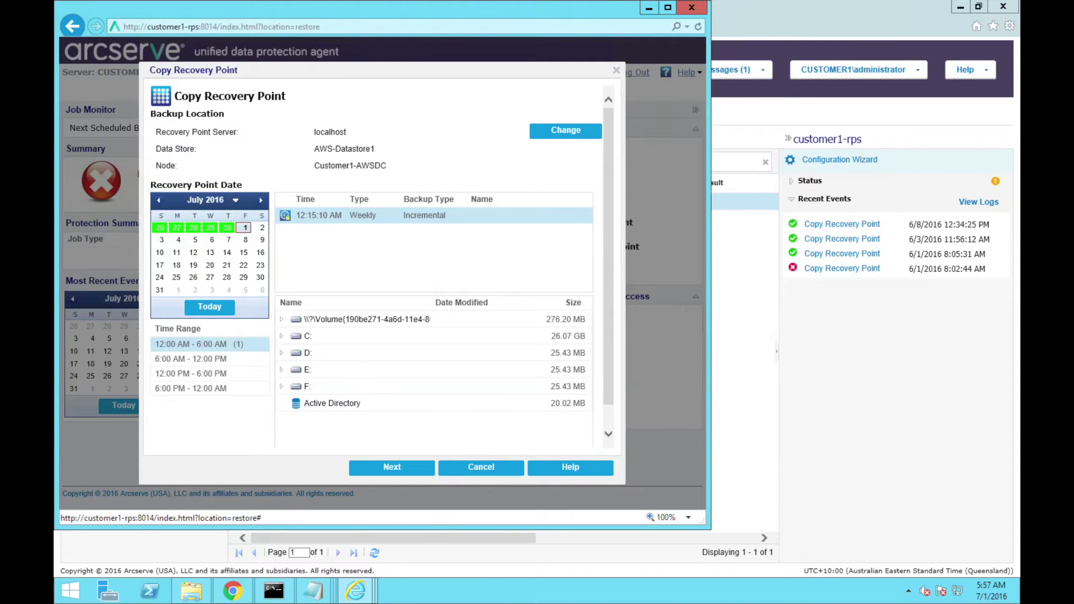
Check the June 2016 recovery points, then select the July 1, 2016 one and continue to the copy options
left_click(158, 199)
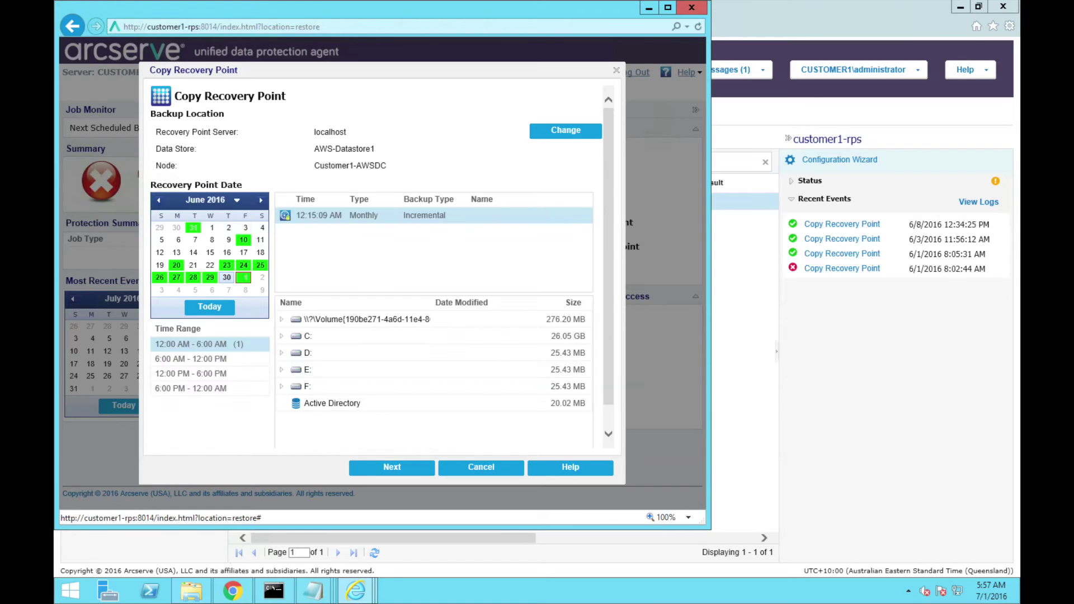
left_click(244, 277)
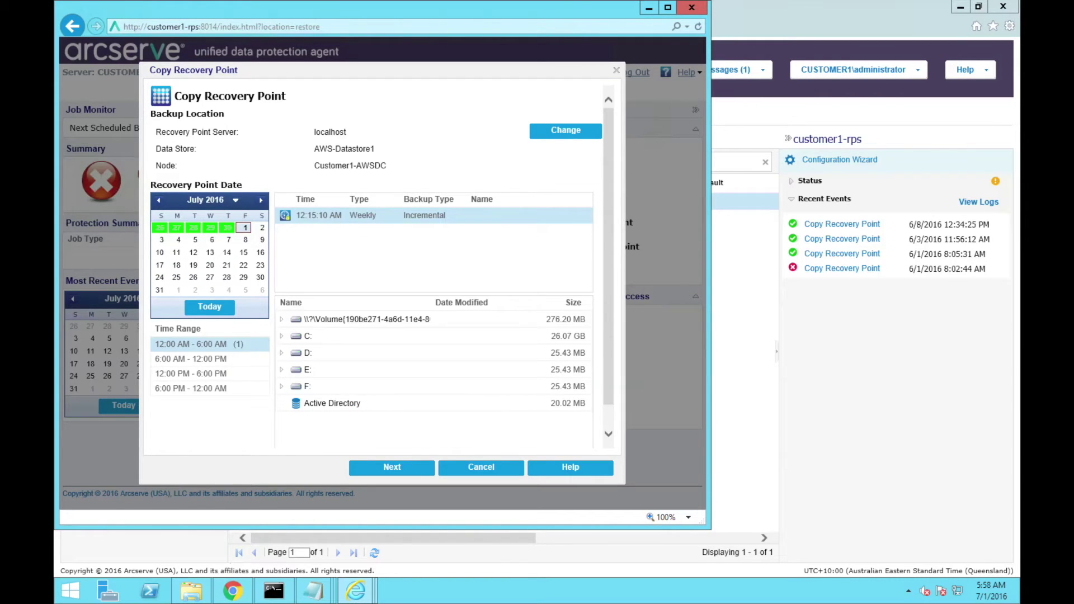
left_click(391, 467)
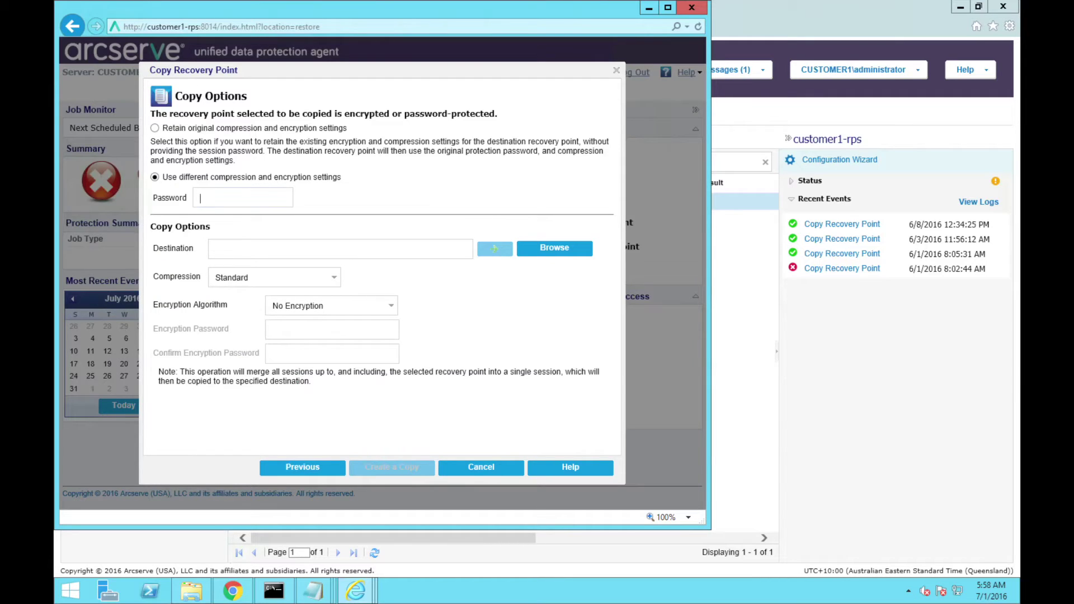
Enter the session password of the encrypted recovery point, correcting the mistyped characters
type("•••••••")
key("BackSpace")
key("BackSpace")
key("BackSpace")
key("BackSpace")
key("BackSpace")
key("BackSpace")
key("BackSpace")
type("••••••••••")
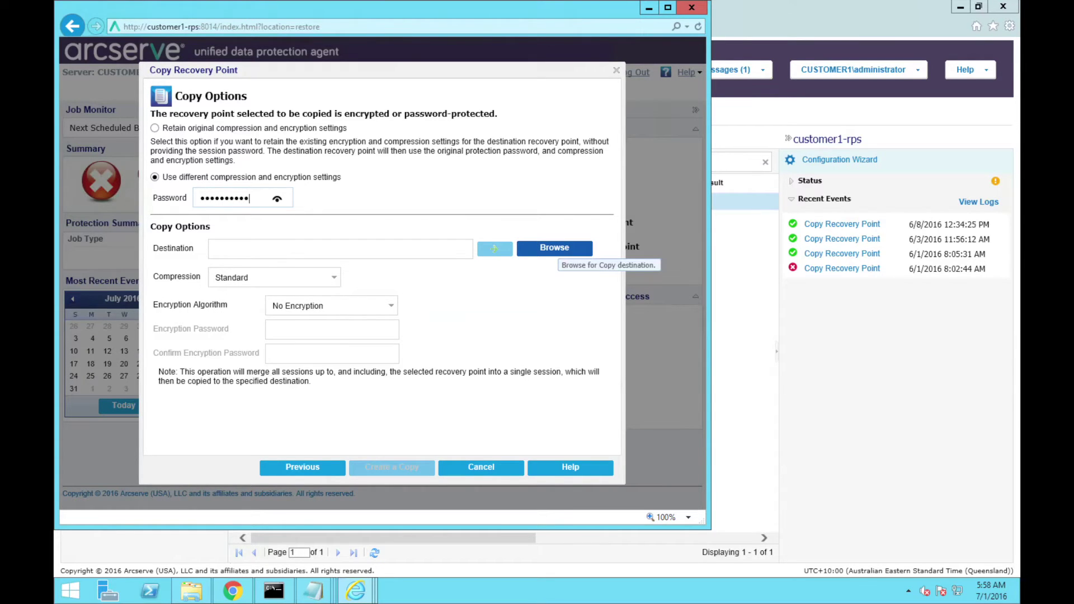
Set the copy destination to the G:\Recovery Points folder
left_click(495, 248)
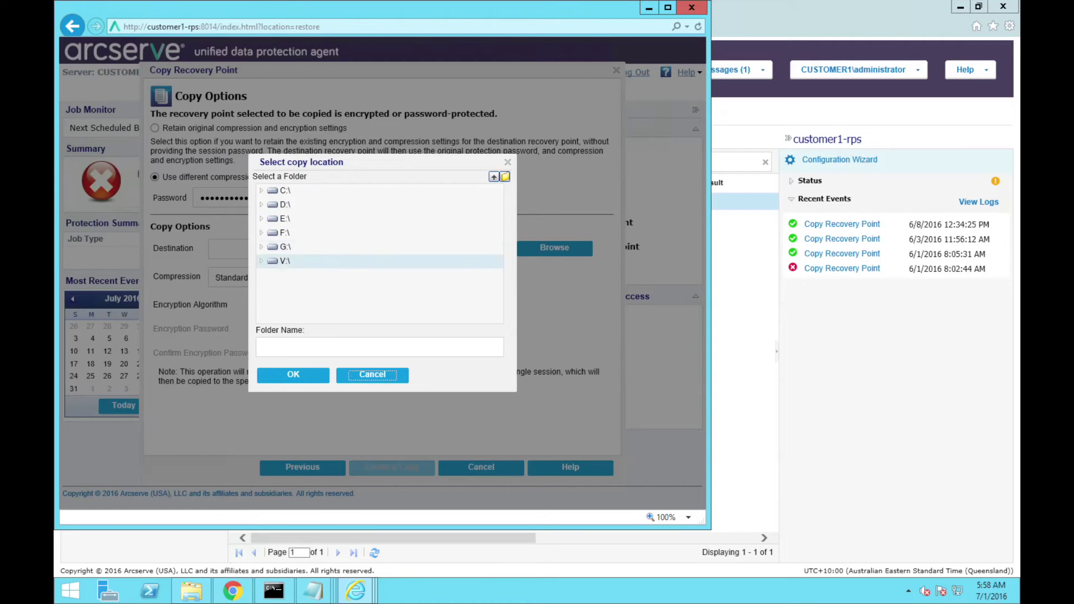
left_click(261, 247)
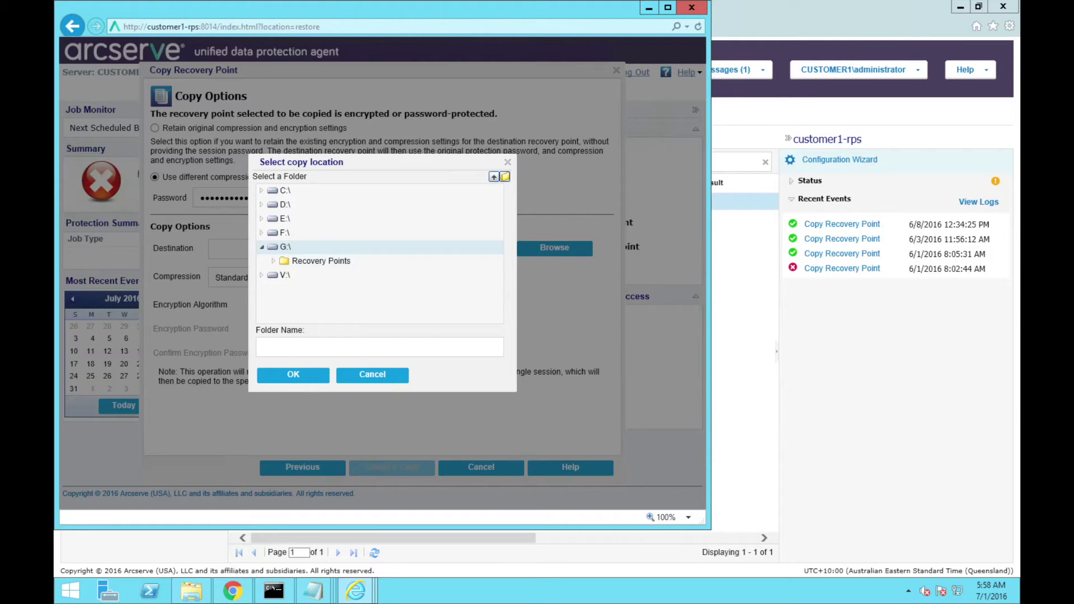
left_click(321, 261)
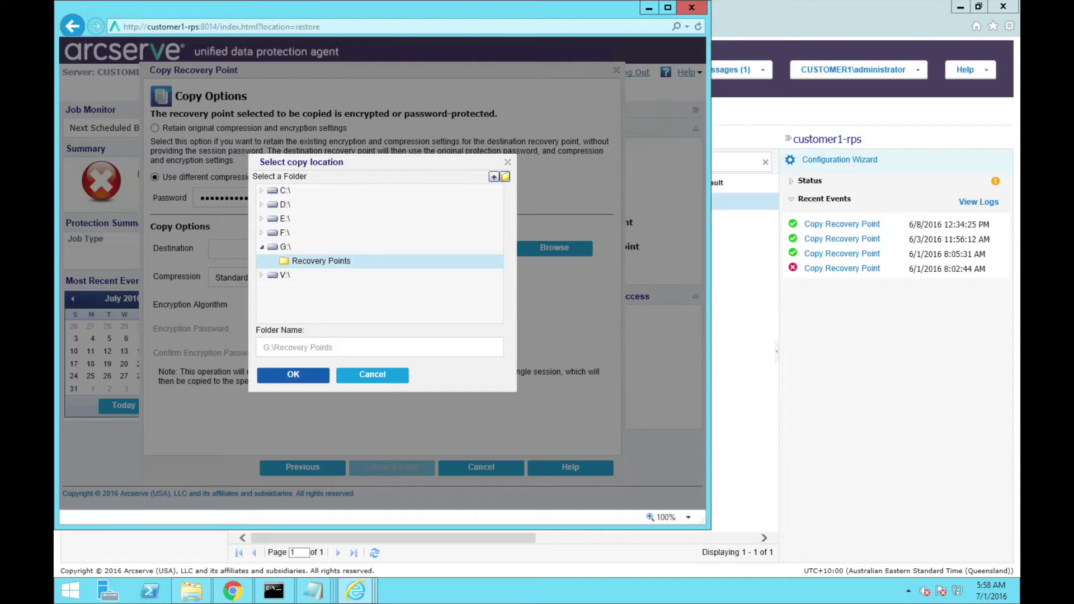
left_click(293, 374)
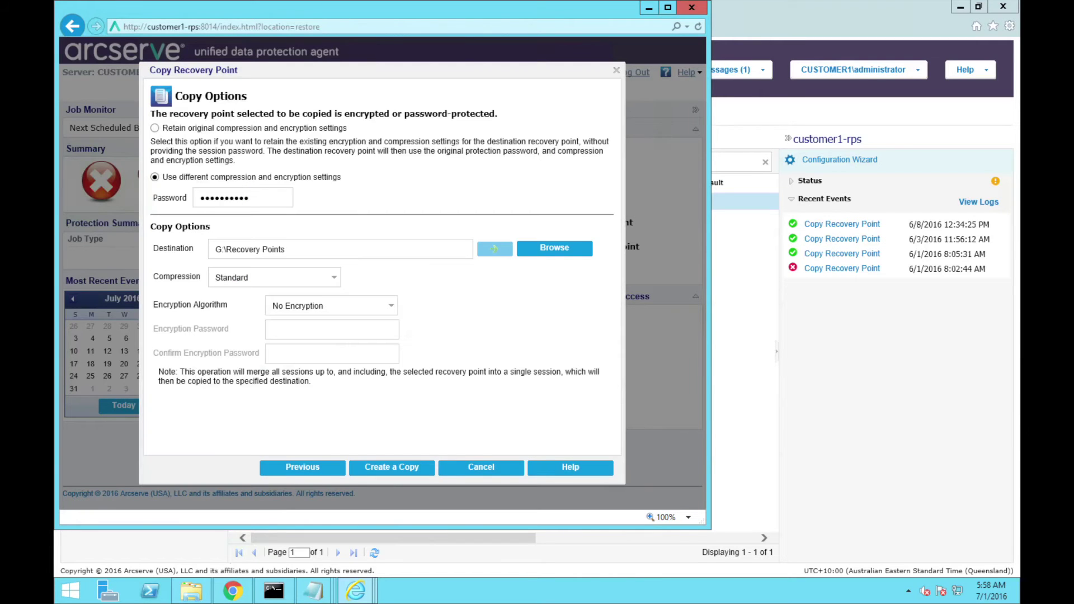
Set the compression to No Compression - VHD and create the recovery point copy
left_click(333, 277)
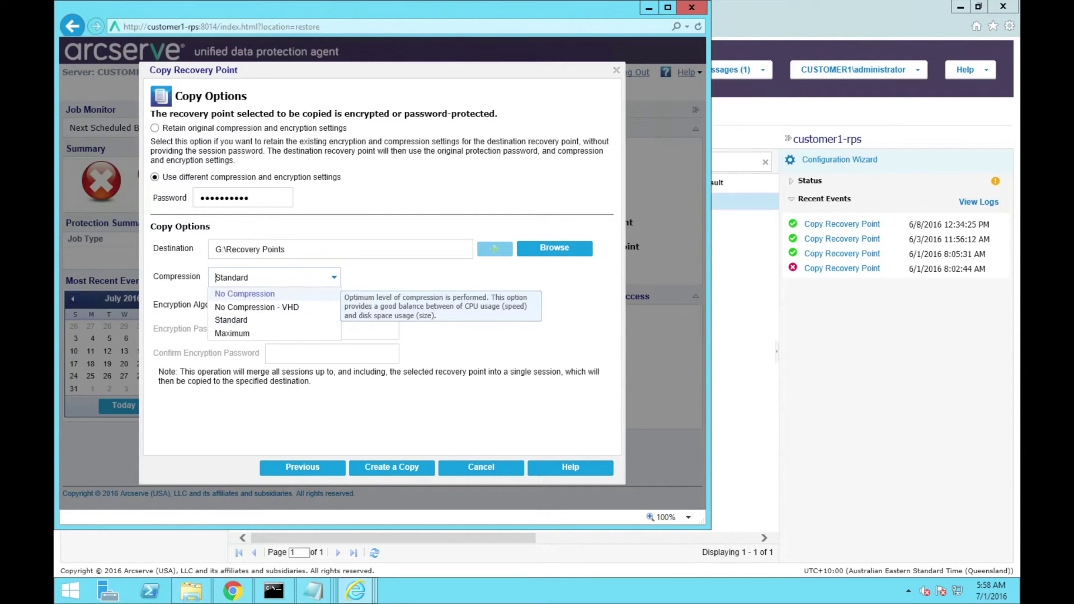
left_click(257, 307)
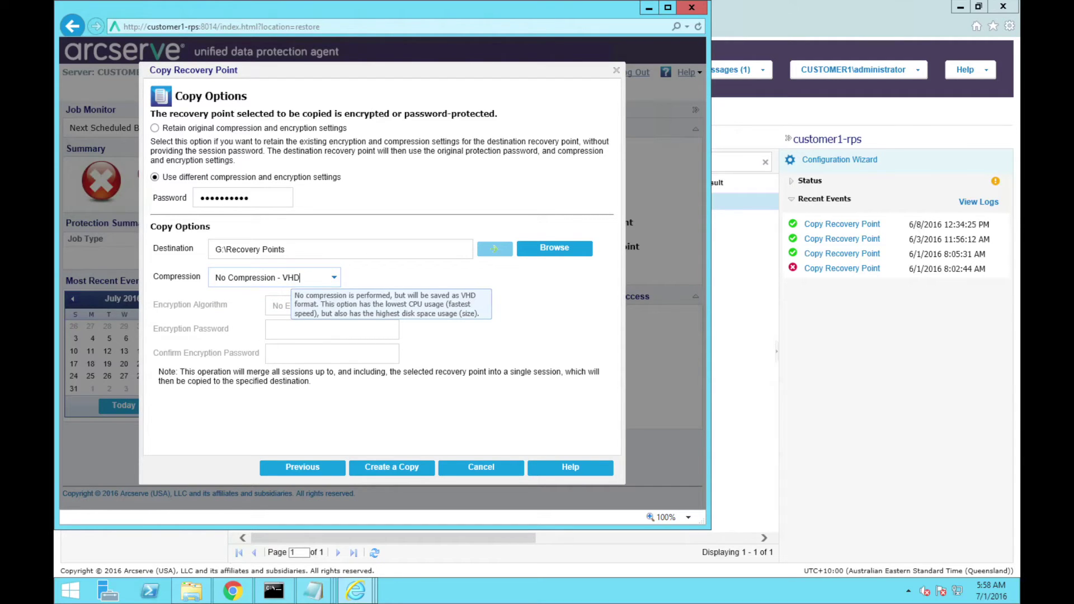
left_click(392, 467)
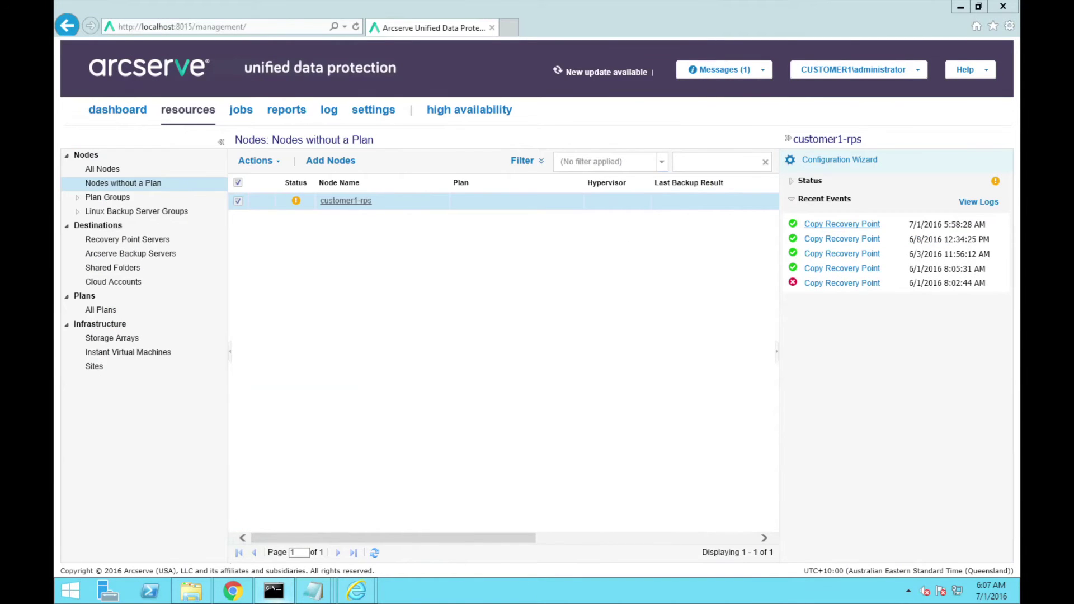
left_click(190, 591)
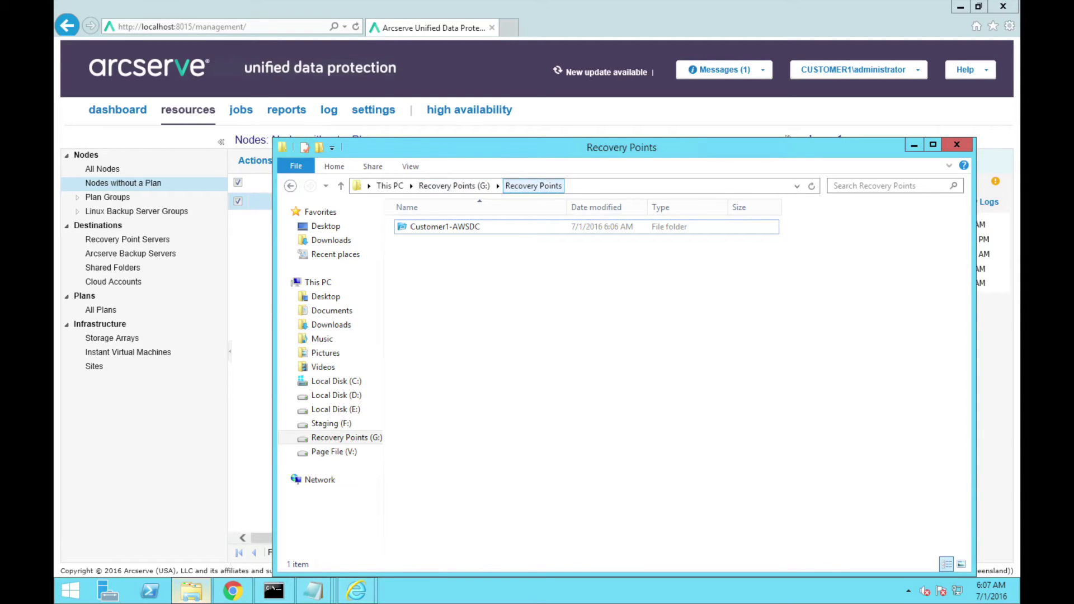
left_click(445, 227)
double_click(444, 227)
left_click(423, 226)
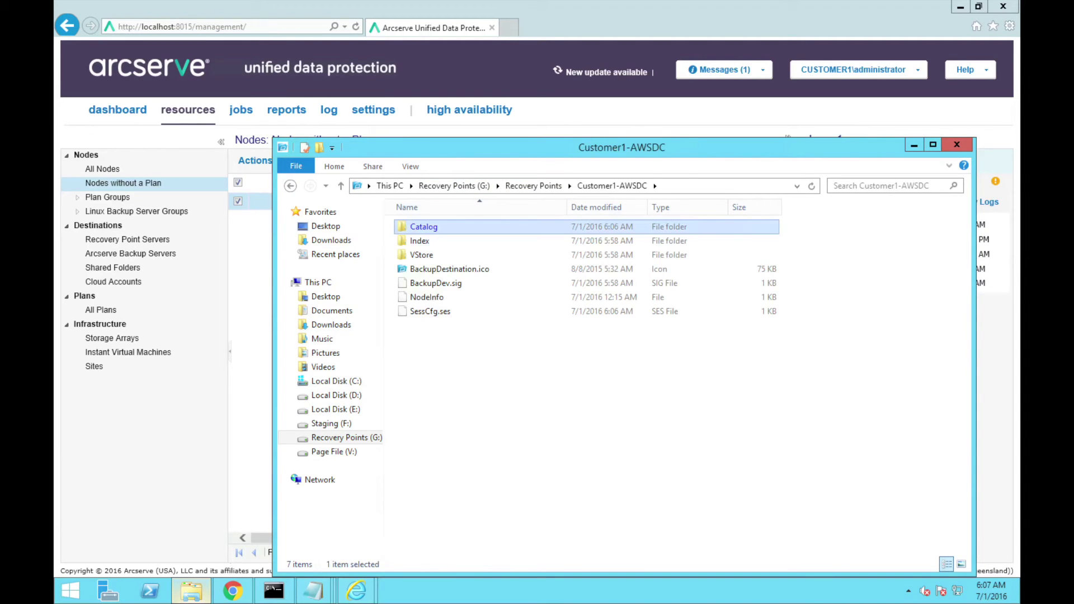
left_click(421, 255)
double_click(421, 254)
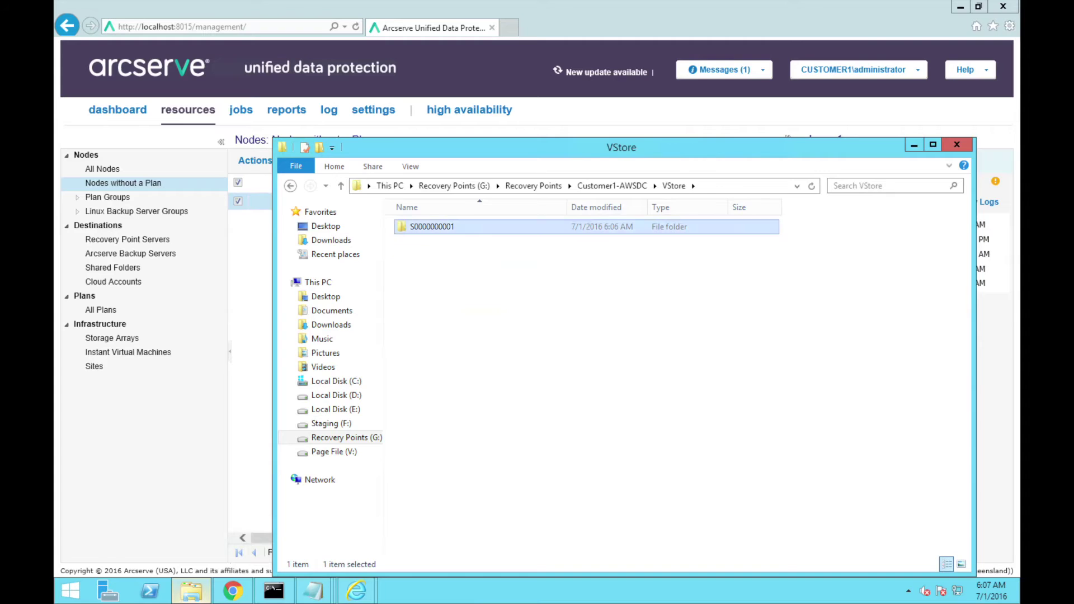
double_click(437, 226)
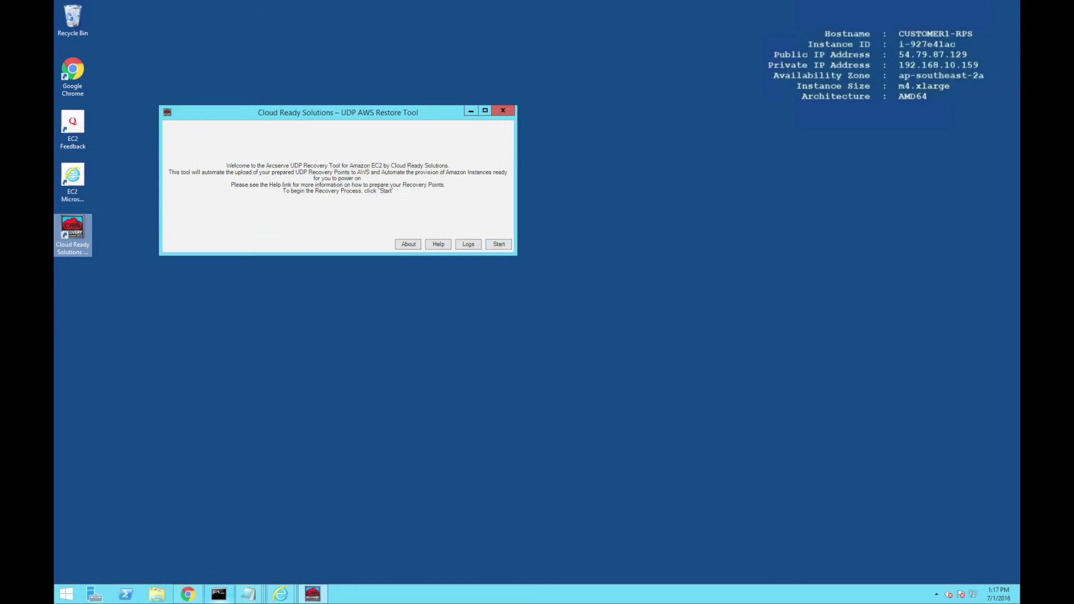
Start the recovery process in the UDP AWS Restore Tool and submit the access key ID and secret access key
left_click(498, 244)
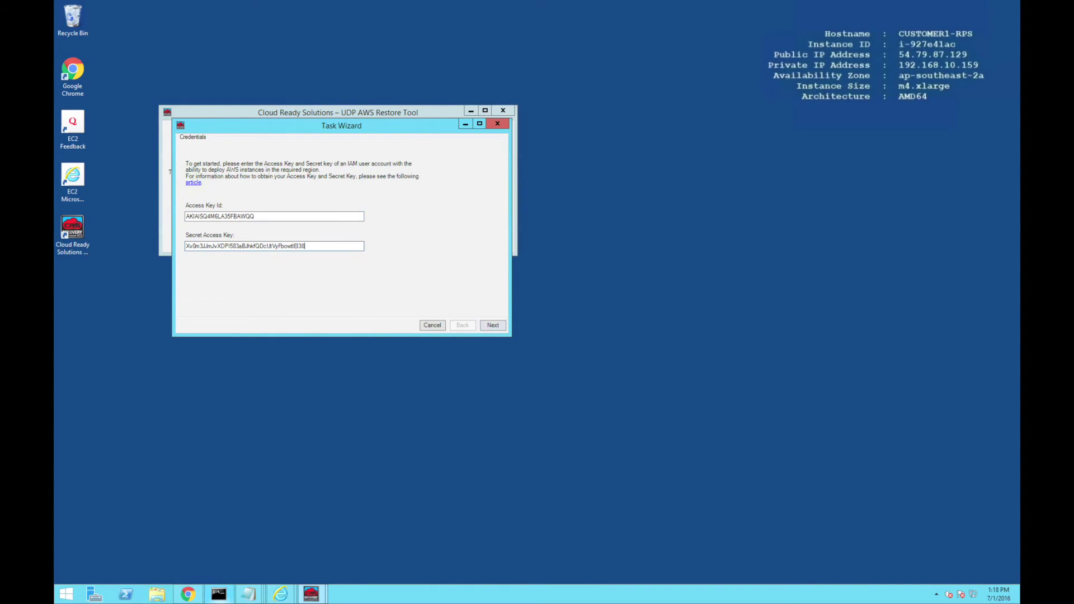
key("Return")
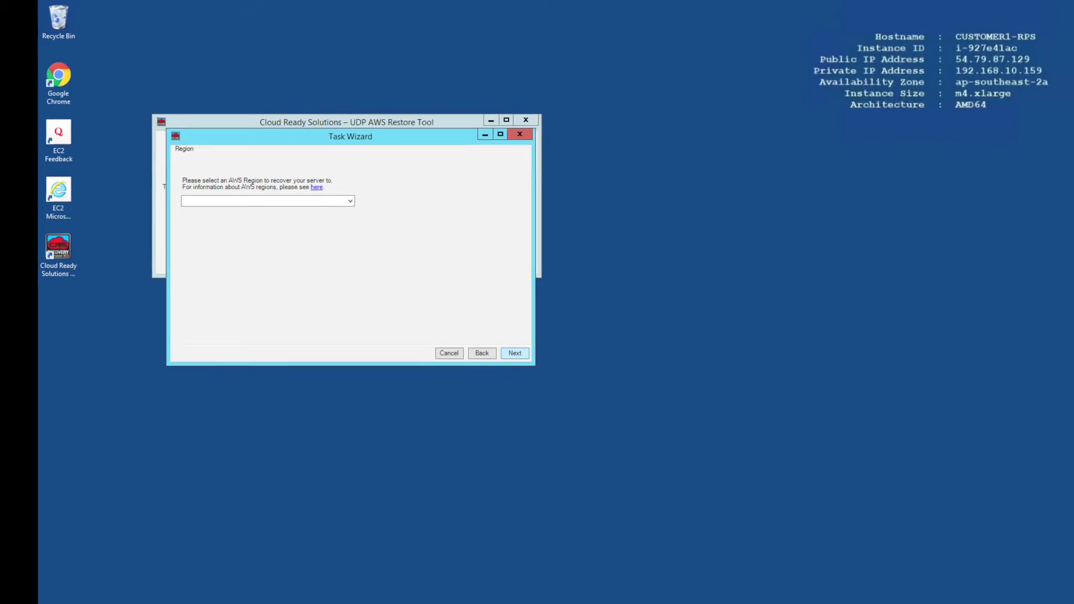
Choose ap-southeast-2 as the AWS region for the recovered server and continue
left_click(272, 239)
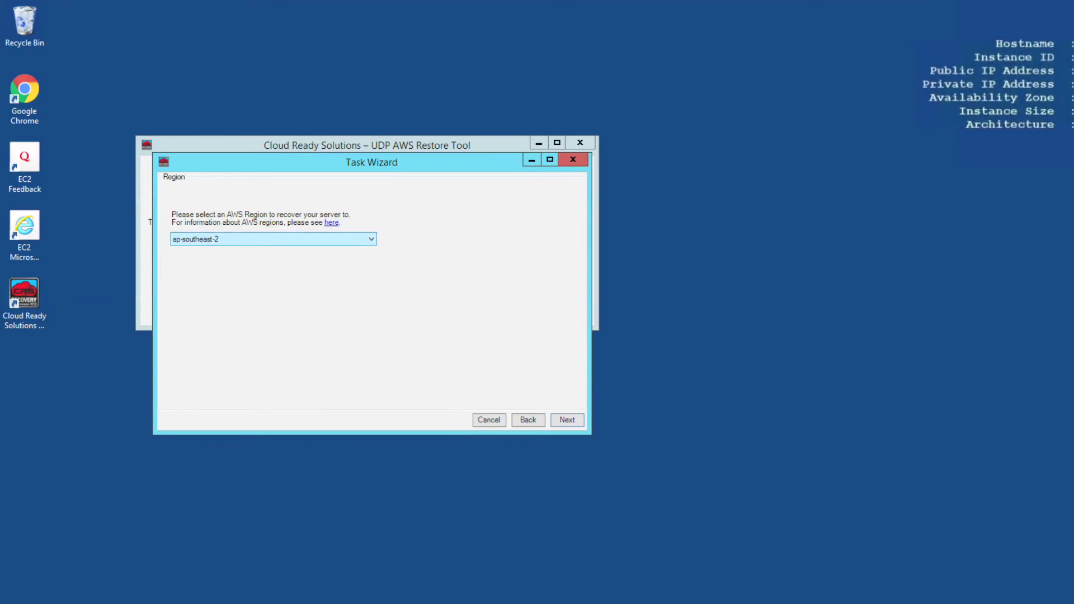
key("Return")
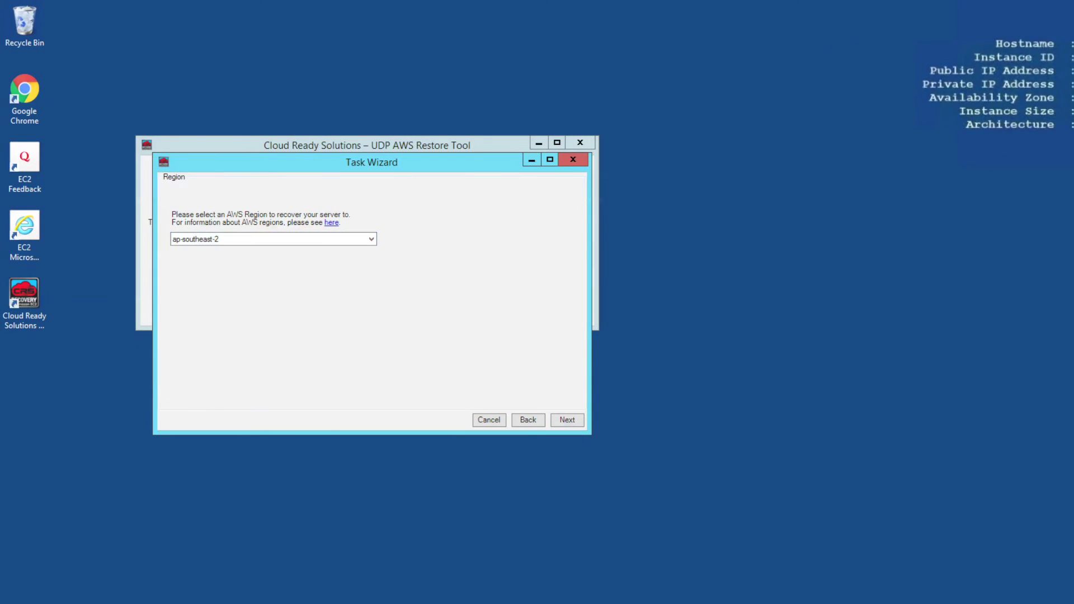
key("Return")
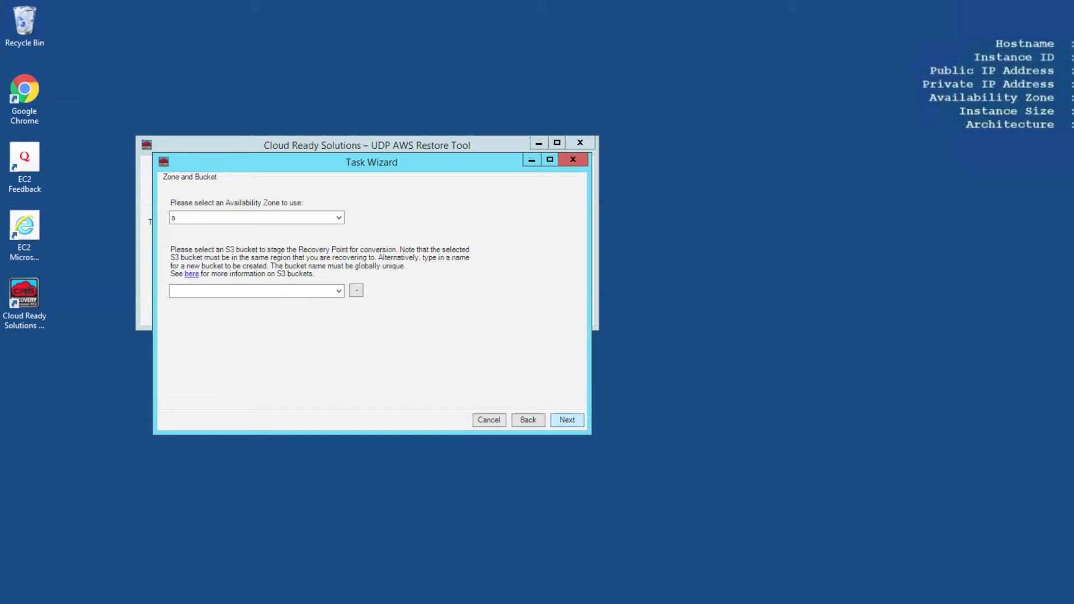
Keep availability zone a, enter crs-demo-9-syd as the S3 staging bucket, and create that new bucket
key("alt+Down")
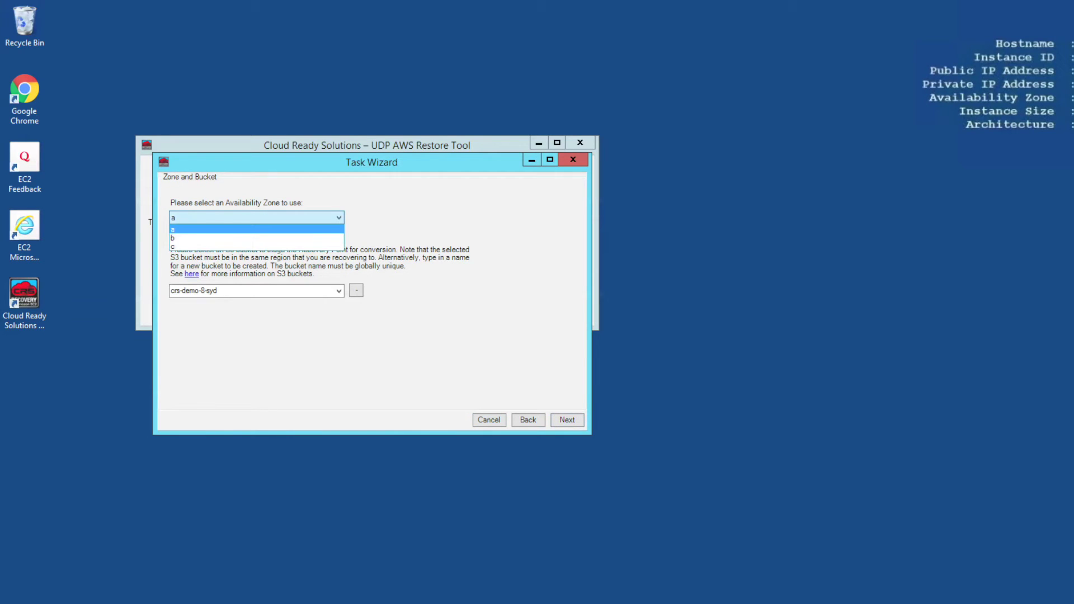
key("Return")
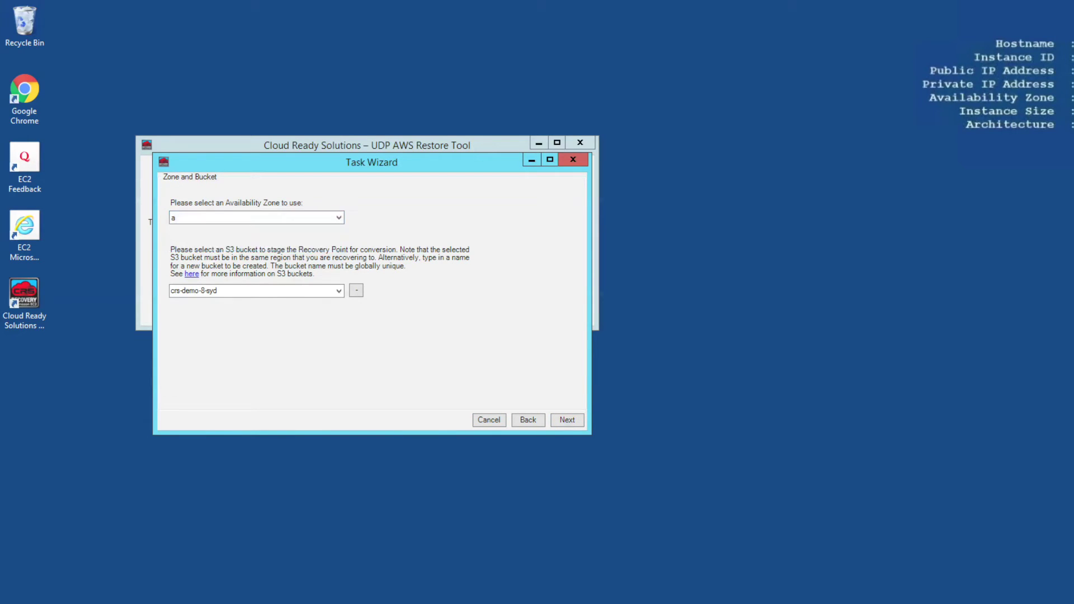
double_click(206, 291)
left_click(205, 291)
key("BackSpace")
type("9")
key("Return")
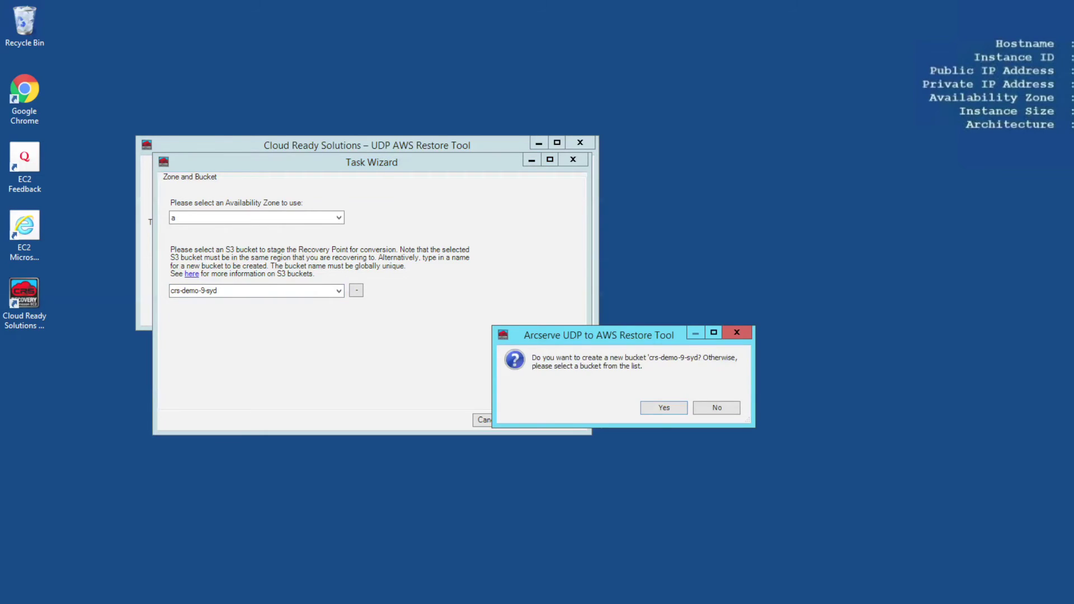
key("Return")
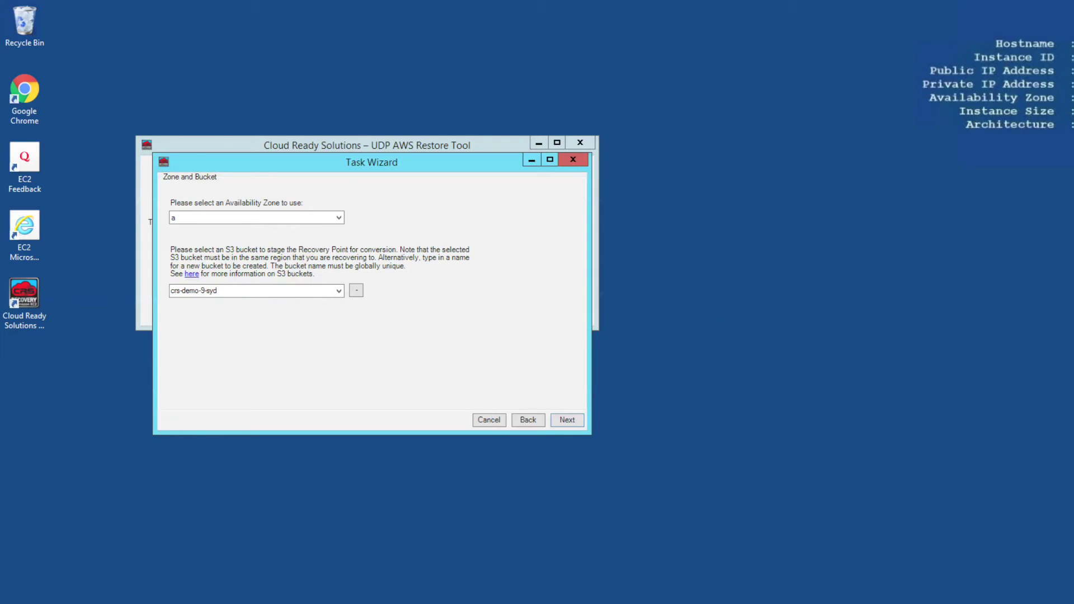
key("Return")
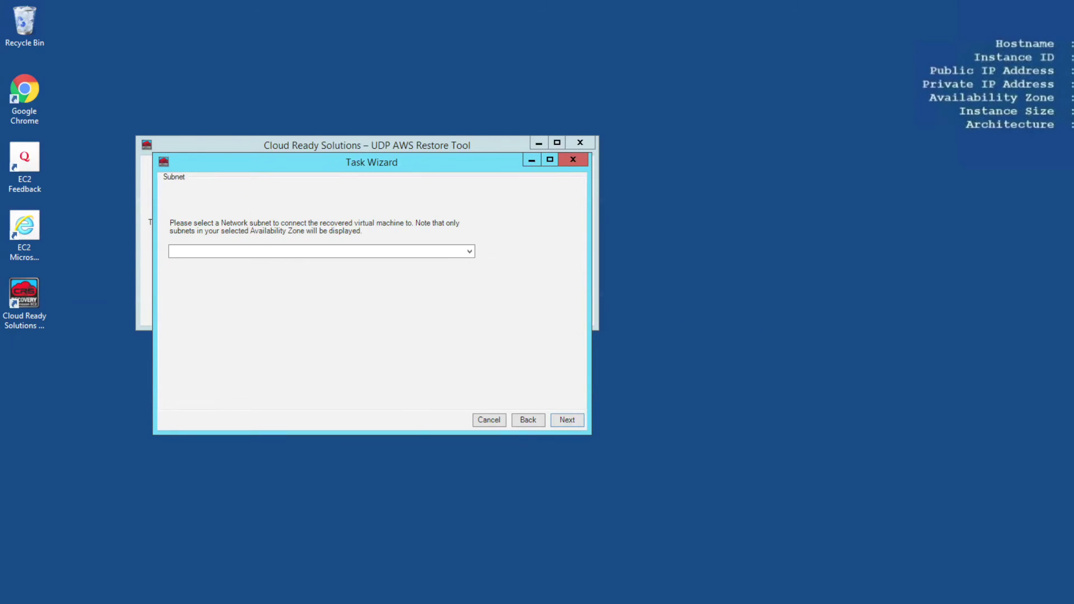
Connect the recovered virtual machine to the 192.168.10.0/24 Customer1-Prod-Subnet network subnet and continue
left_click(321, 251)
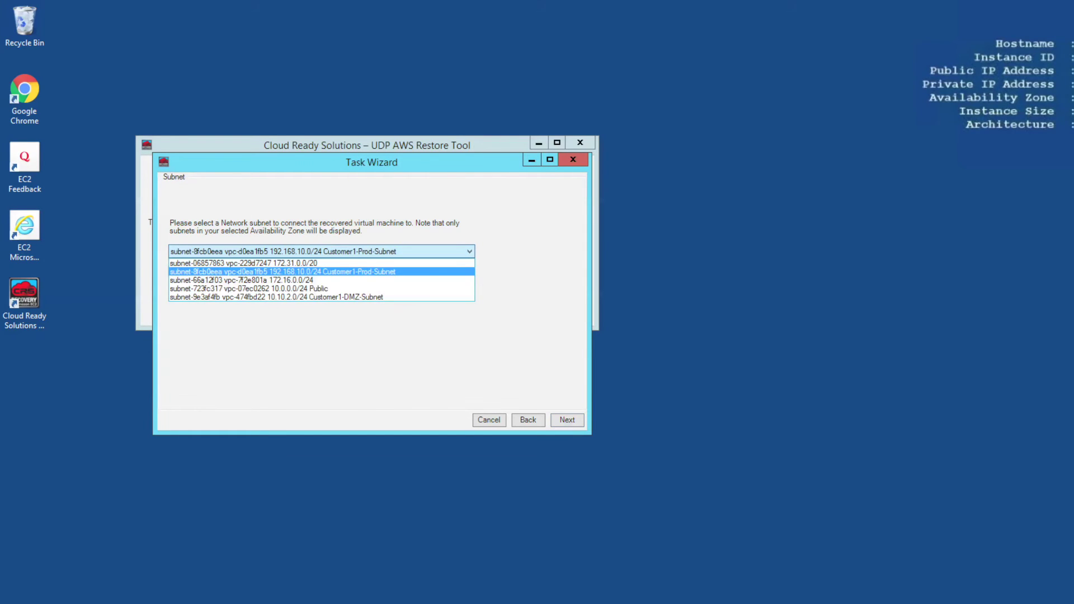
key("Down")
key("Down")
key("Down")
key("Up")
key("Up")
key("Up")
key("Return")
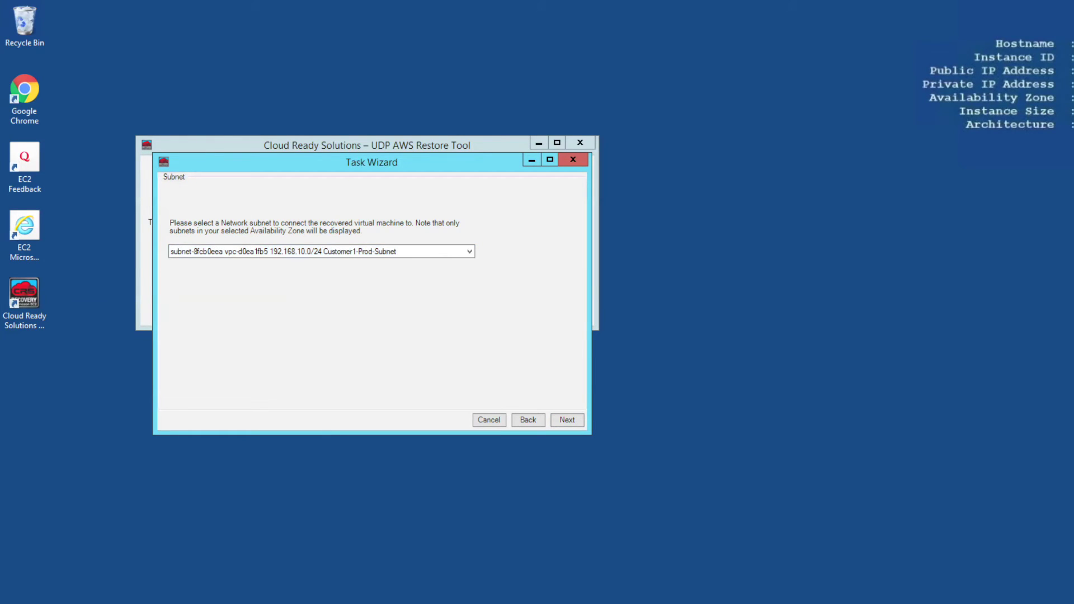
key("Return")
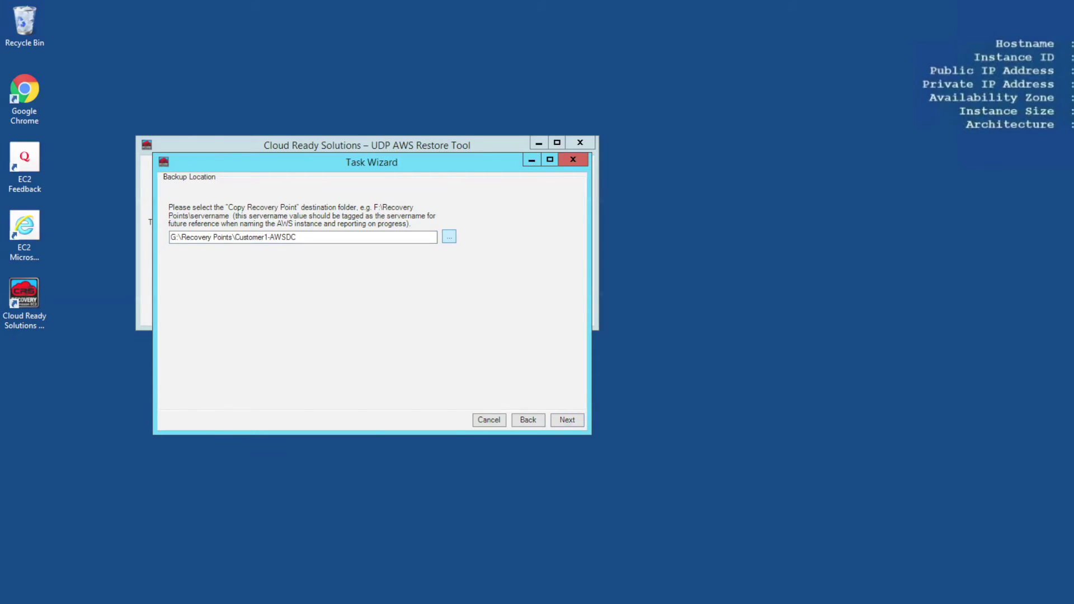
Select G:\Recovery Points\Customer1-AWSDC as the copied recovery point's backup location and continue
left_click(448, 236)
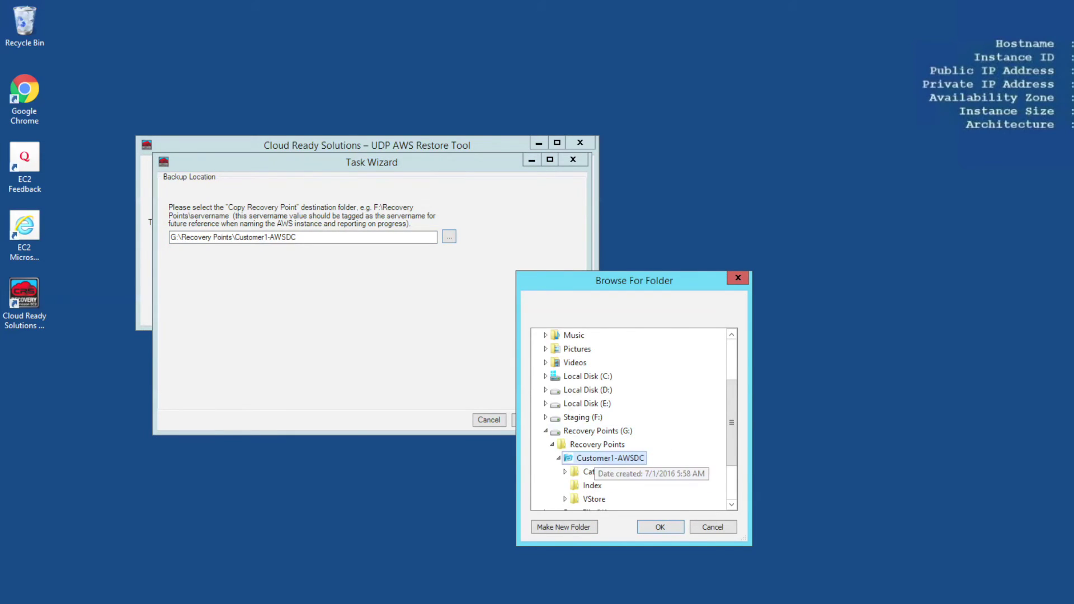
key("Return")
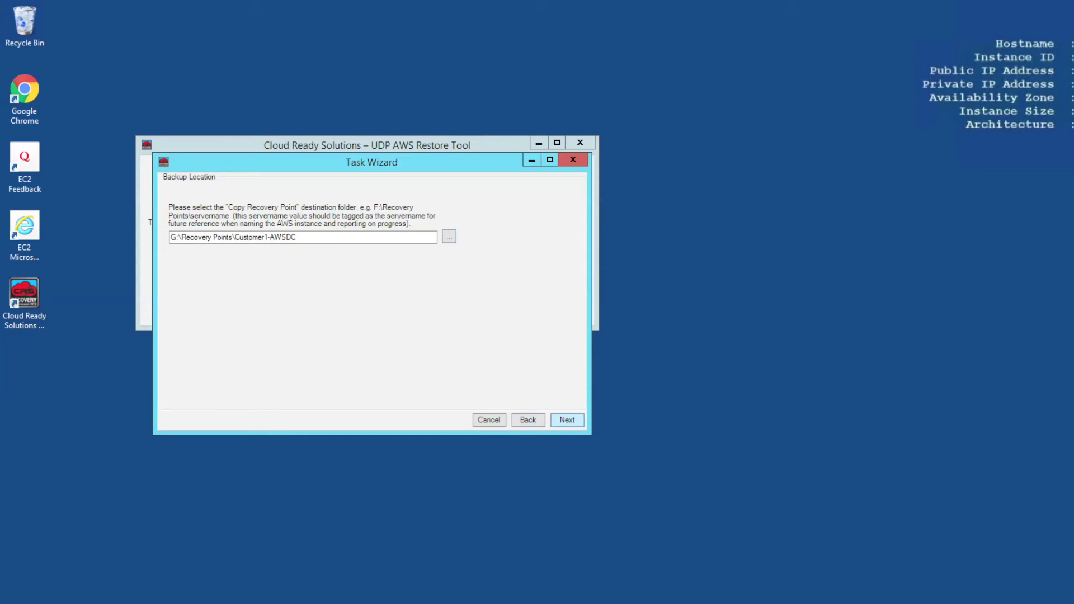
key("Return")
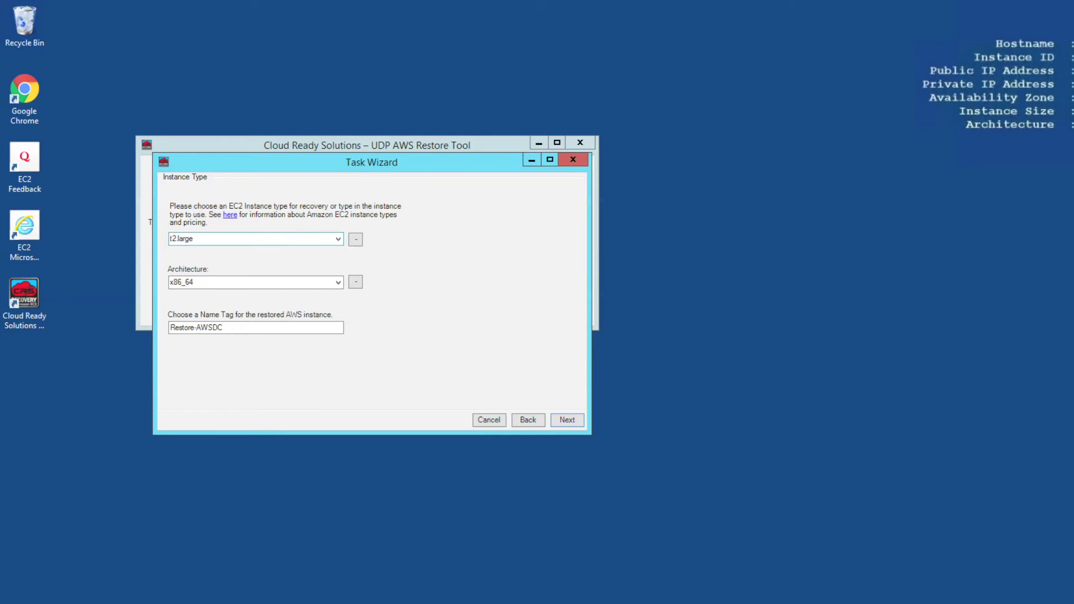
Set the EC2 instance type to m4.large, keep x86_64 and the name tag Restore-AWSDC, and continue
left_click(194, 238)
left_click(338, 239)
key("Escape")
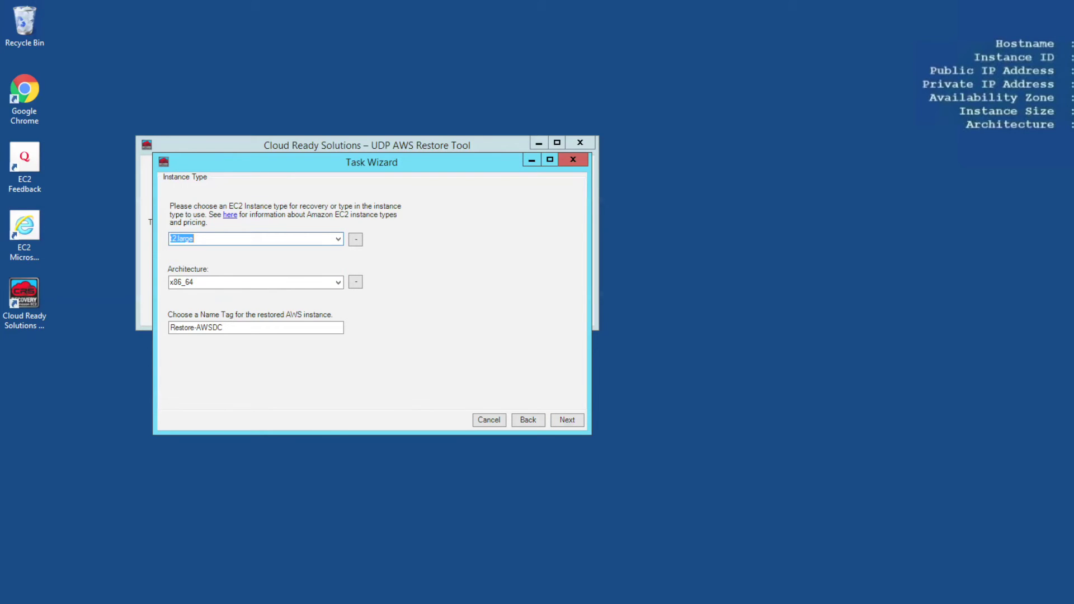
key("alt+Down")
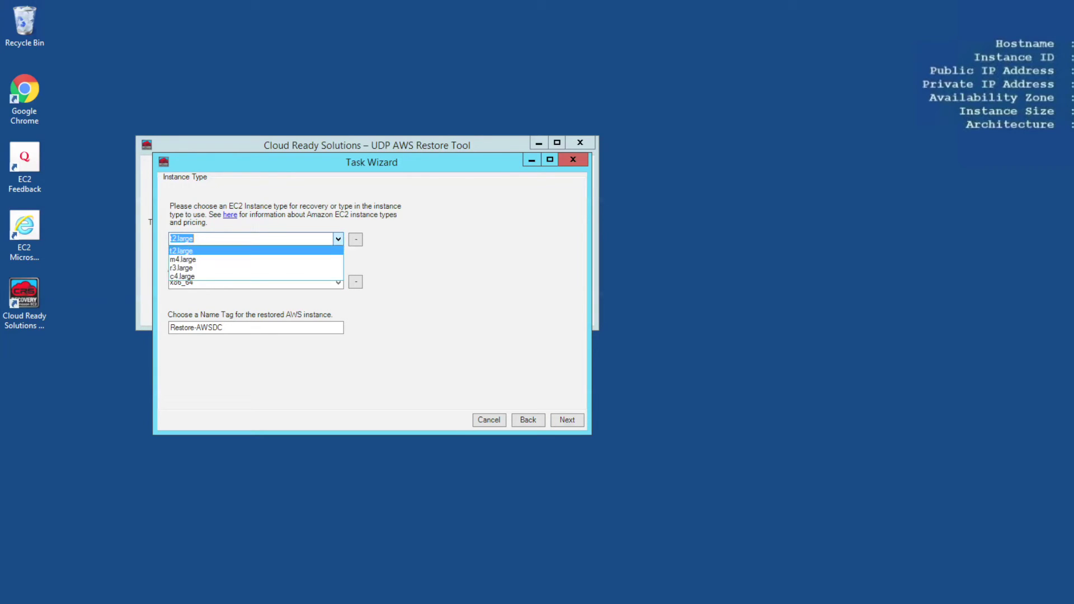
key("Down")
key("Return")
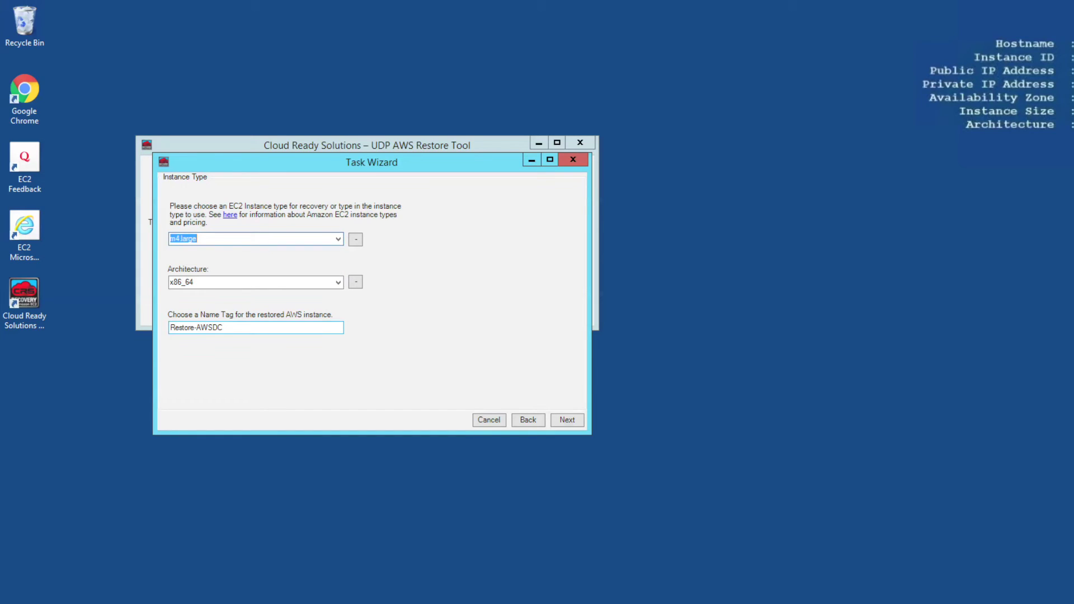
left_click(191, 328)
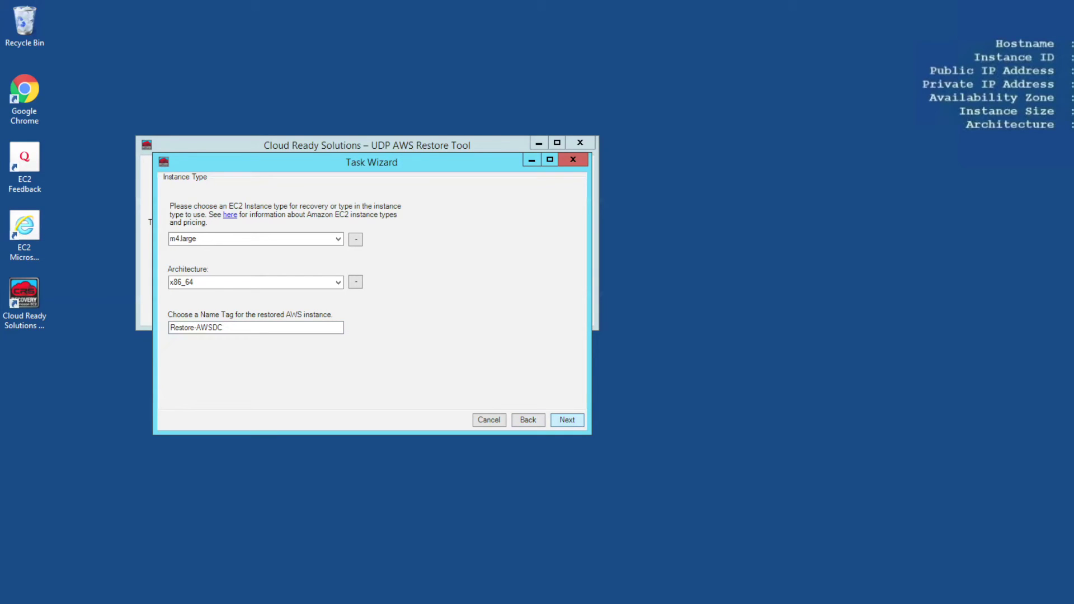
key("Return")
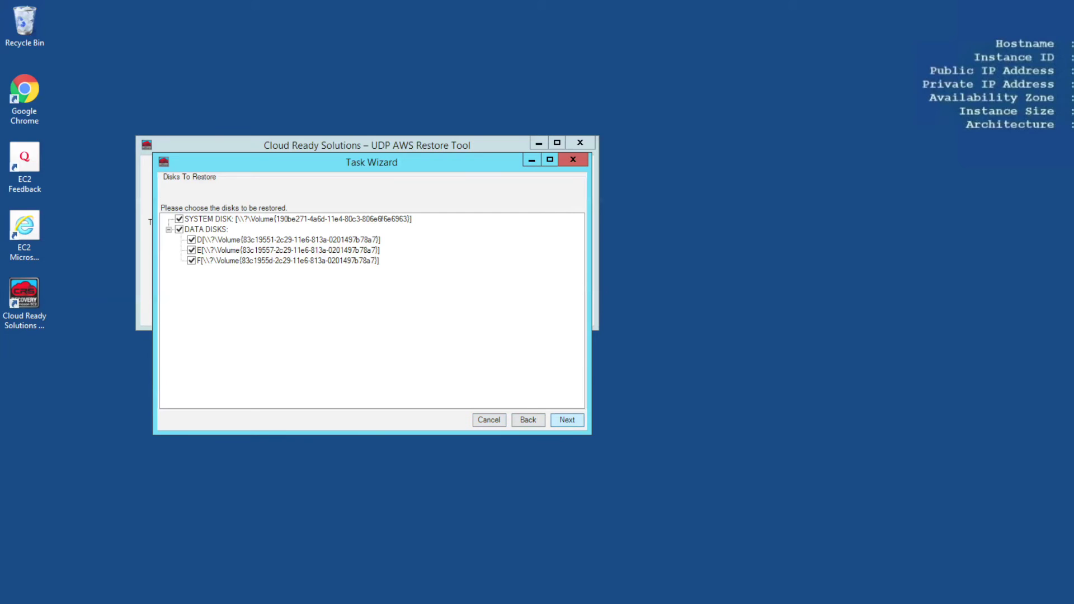
Accept the system disk and all data disks, start the Customer1-AWSDC conversion, and begin another conversion task
key("Return")
key("Return")
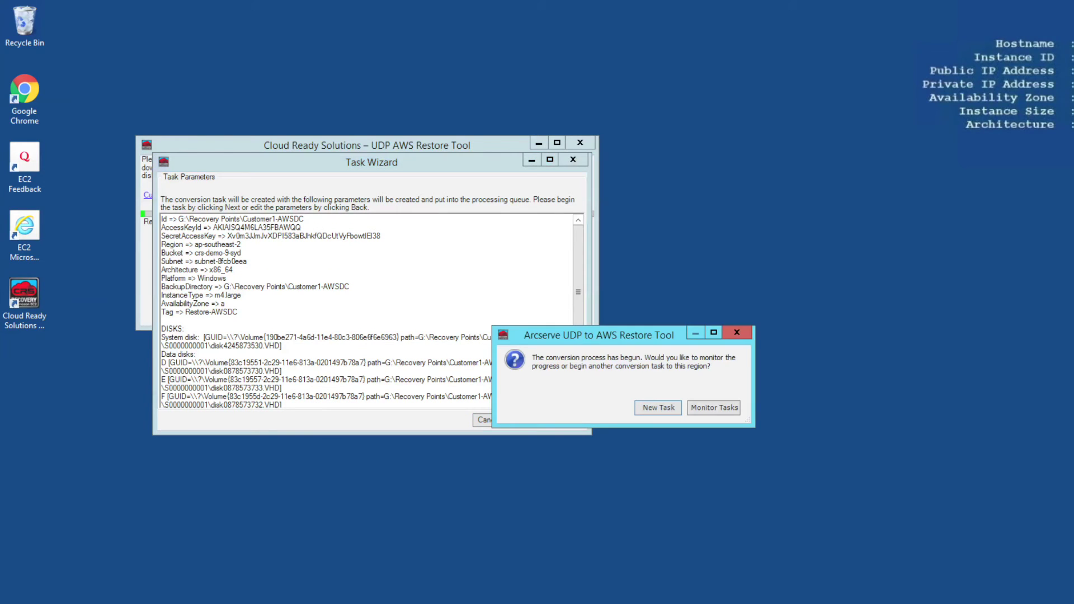
key("Return")
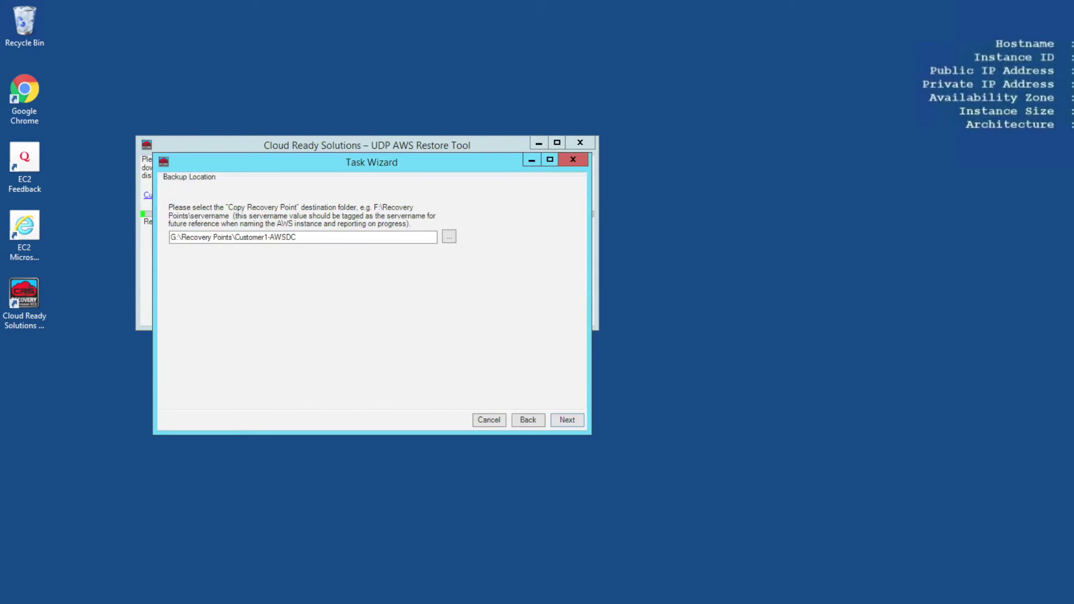
Select F:\RecoveryPoints\CUSTOMER1-W2K8 as the backup location for the second task and continue
left_click(448, 236)
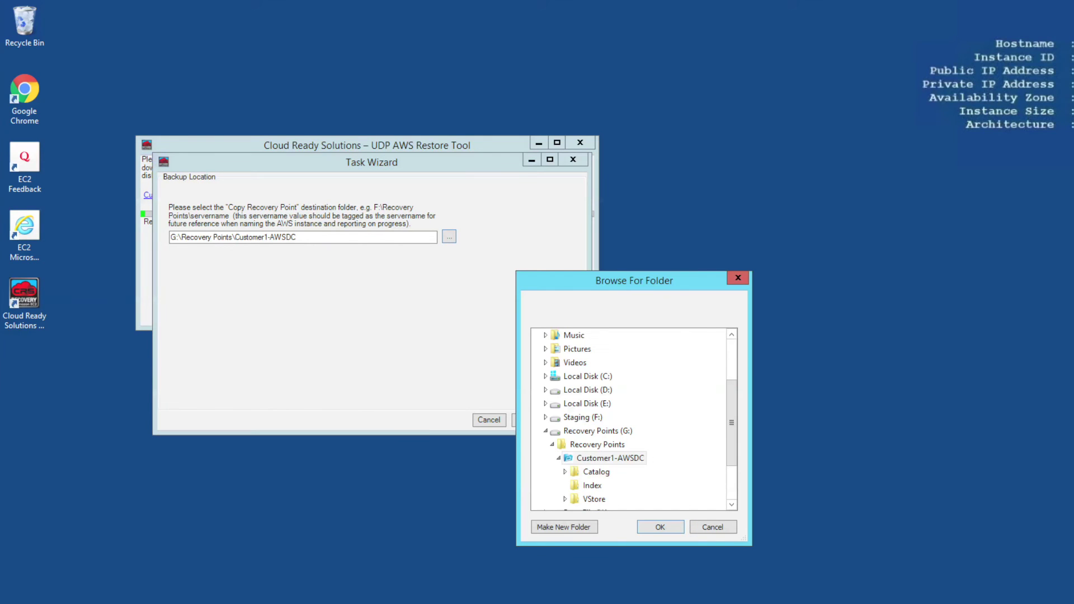
left_click(545, 417)
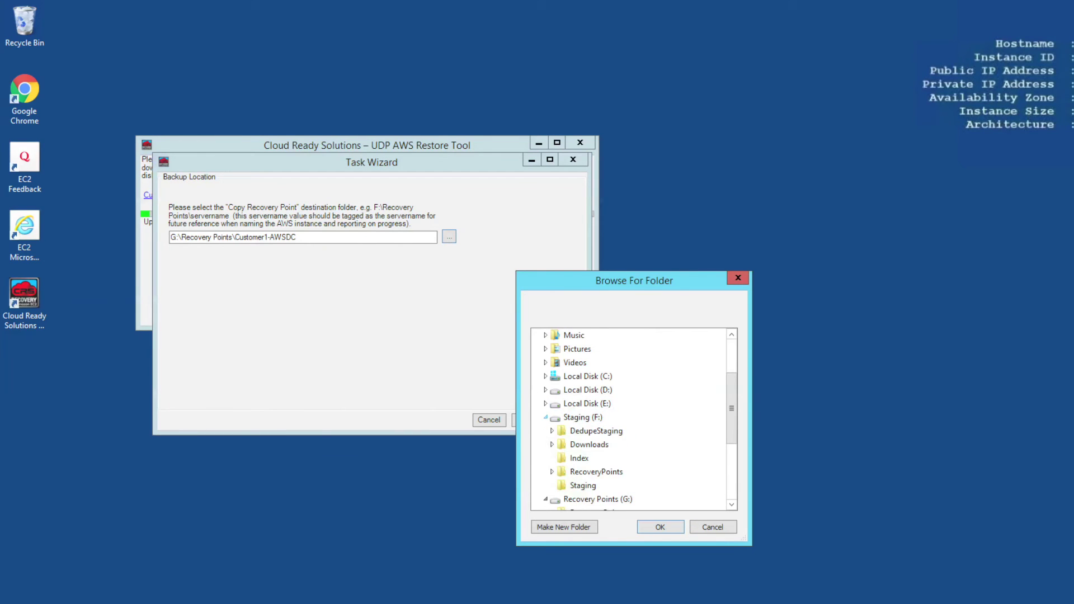
left_click(552, 471)
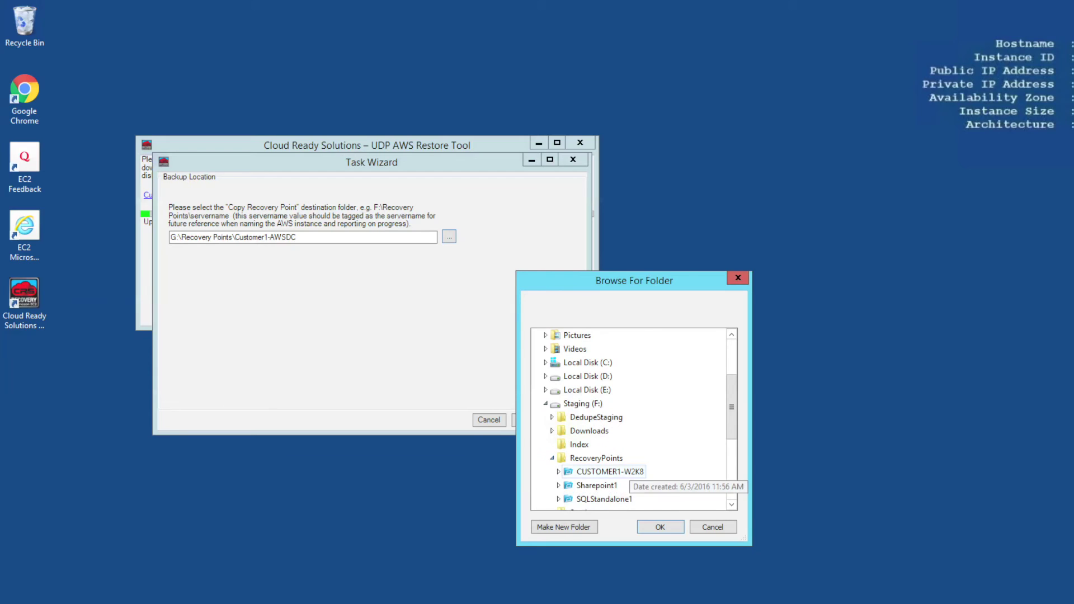
left_click(593, 471)
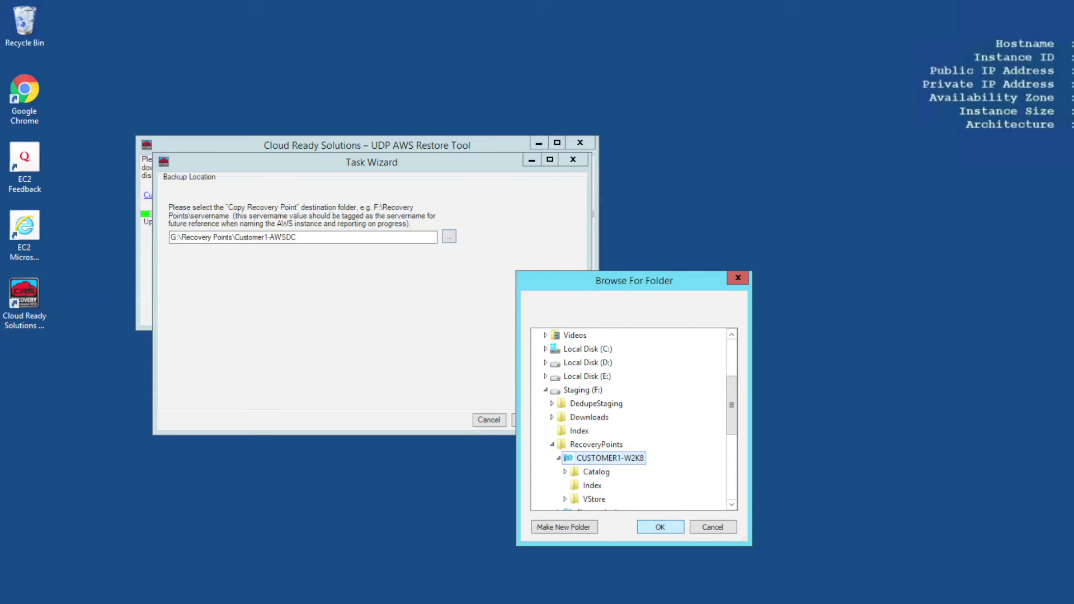
left_click(660, 526)
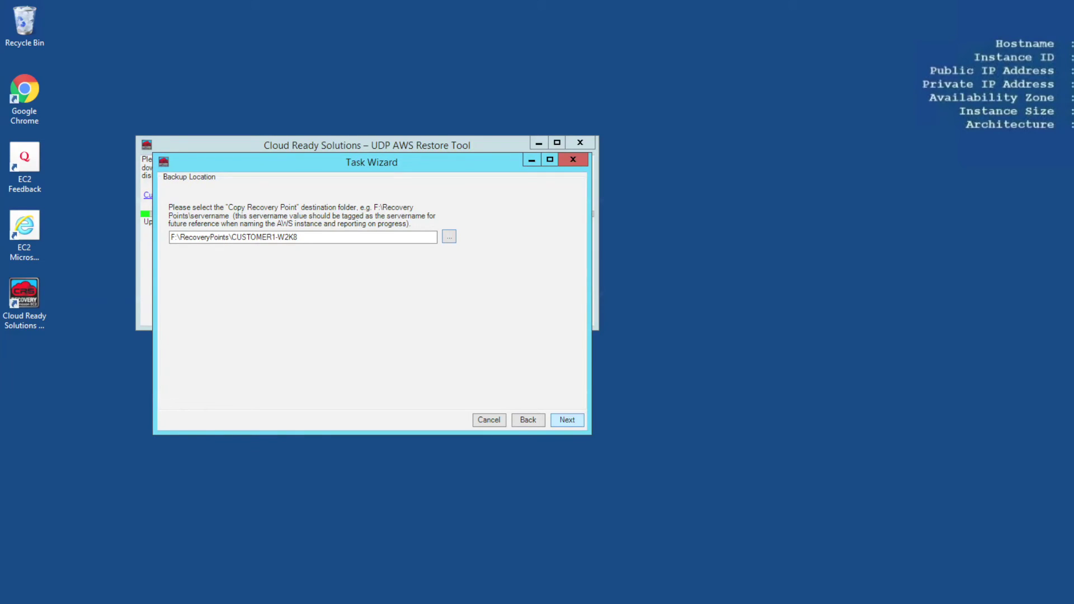
left_click(566, 419)
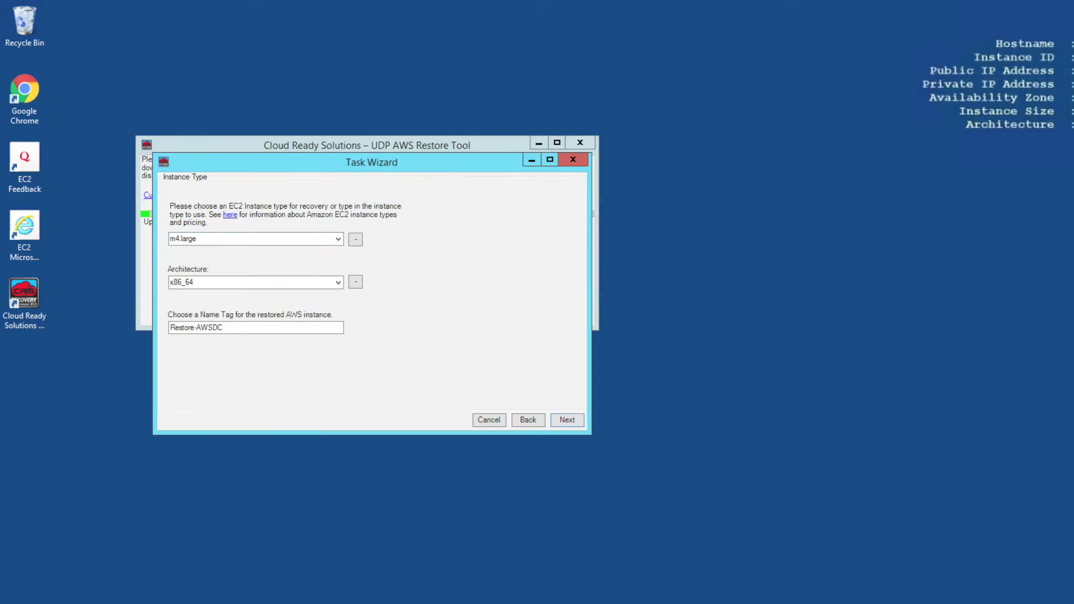
Set the second server's instance type to t2.large and its name tag to Restore-W2K8, and continue
left_click(183, 239)
left_click(338, 239)
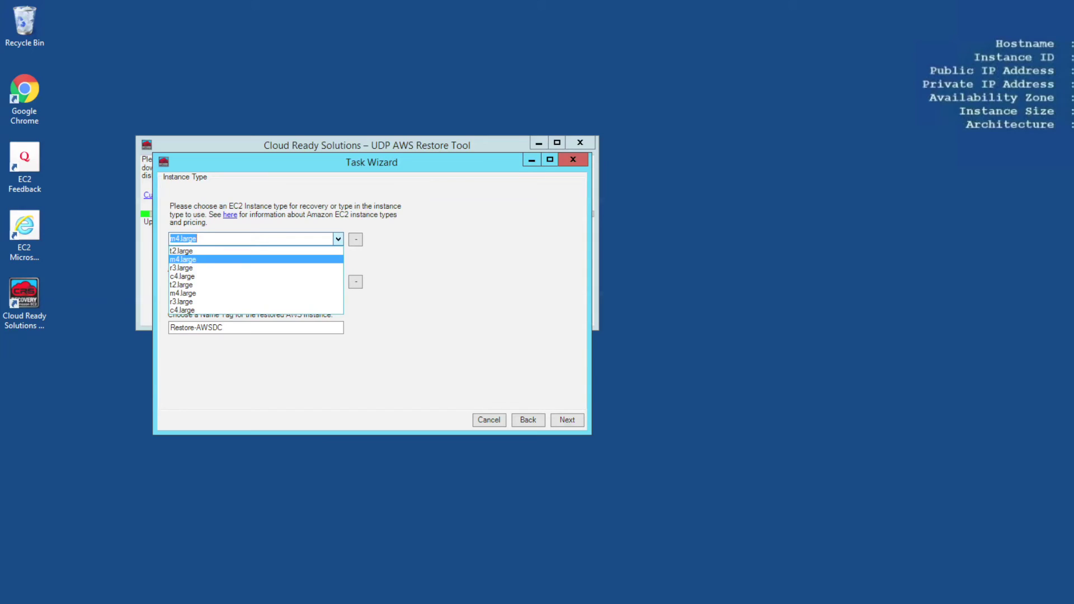
left_click(181, 250)
left_click_drag(223, 327, 196, 327)
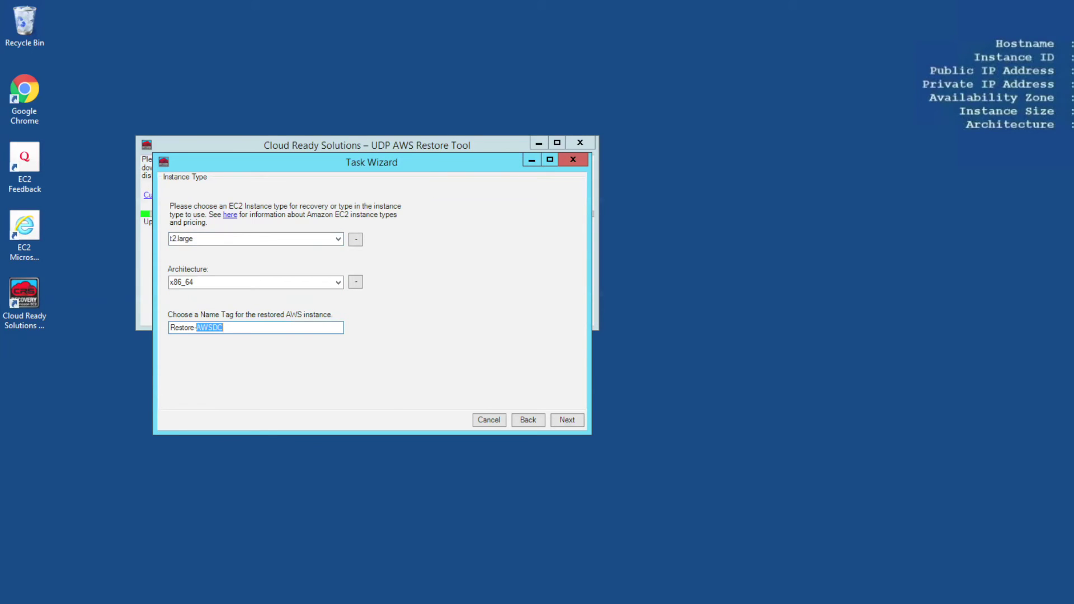
type("W2K8")
key("Return")
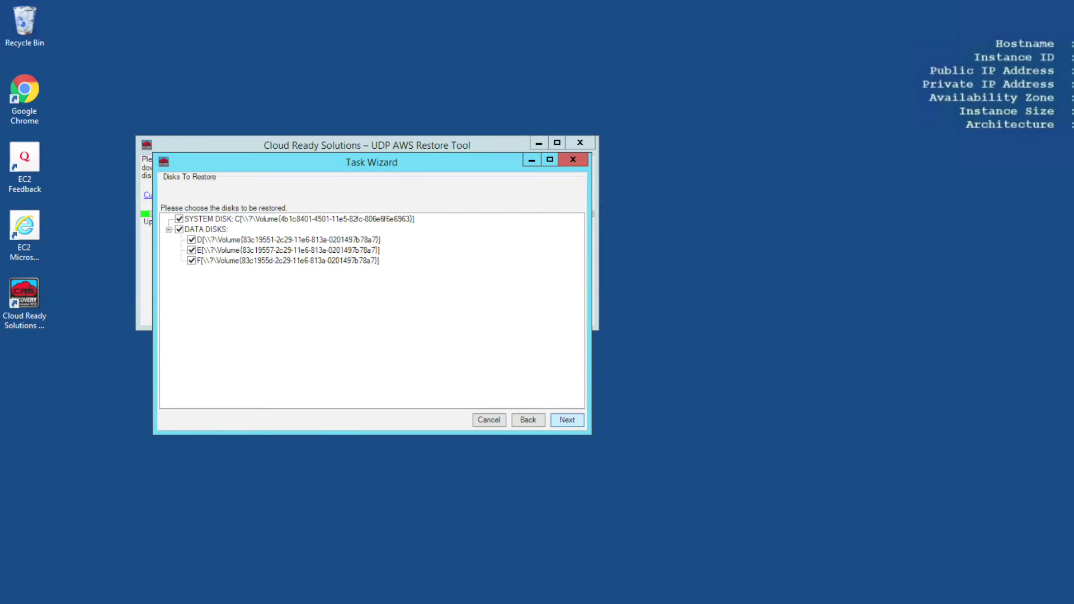
Accept the selected disks, start the CUSTOMER1-W2K8 conversion, and monitor both tasks in an enlarged tool window
key("Return")
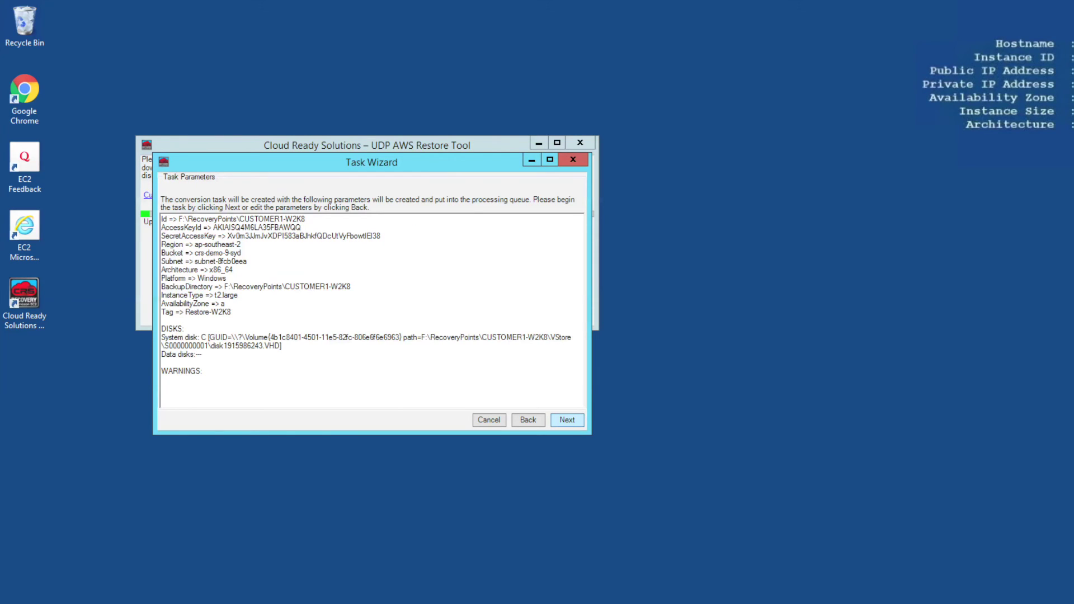
key("Return")
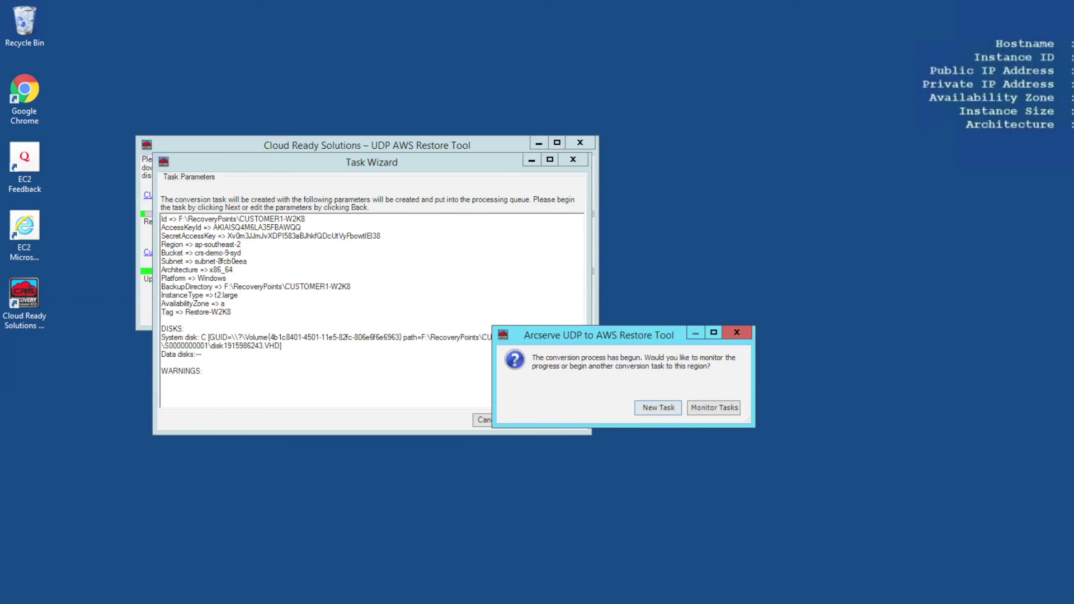
key("Return")
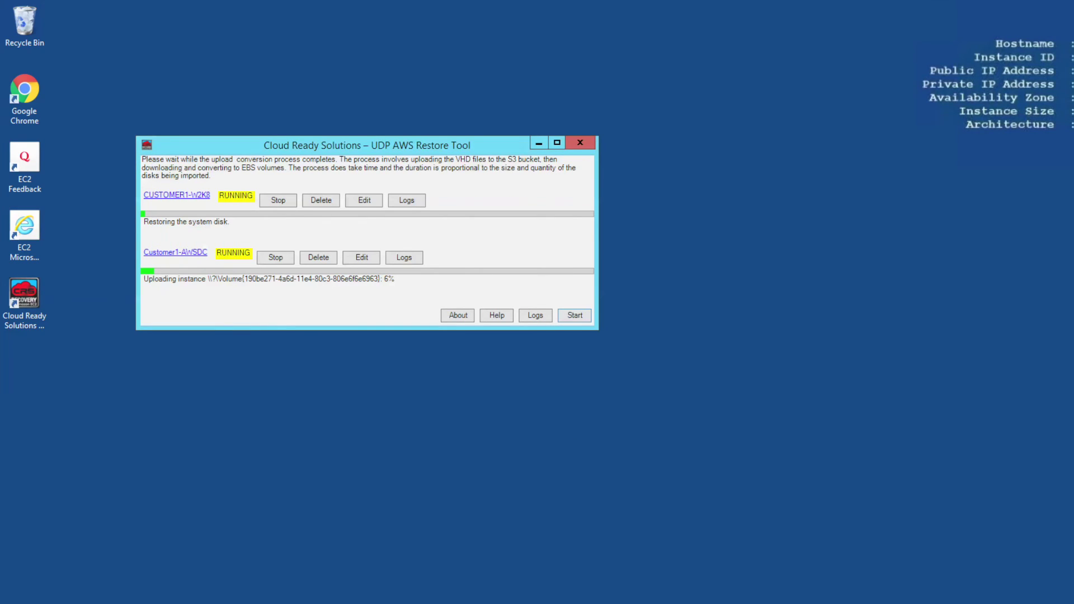
left_click_drag(596, 328, 615, 423)
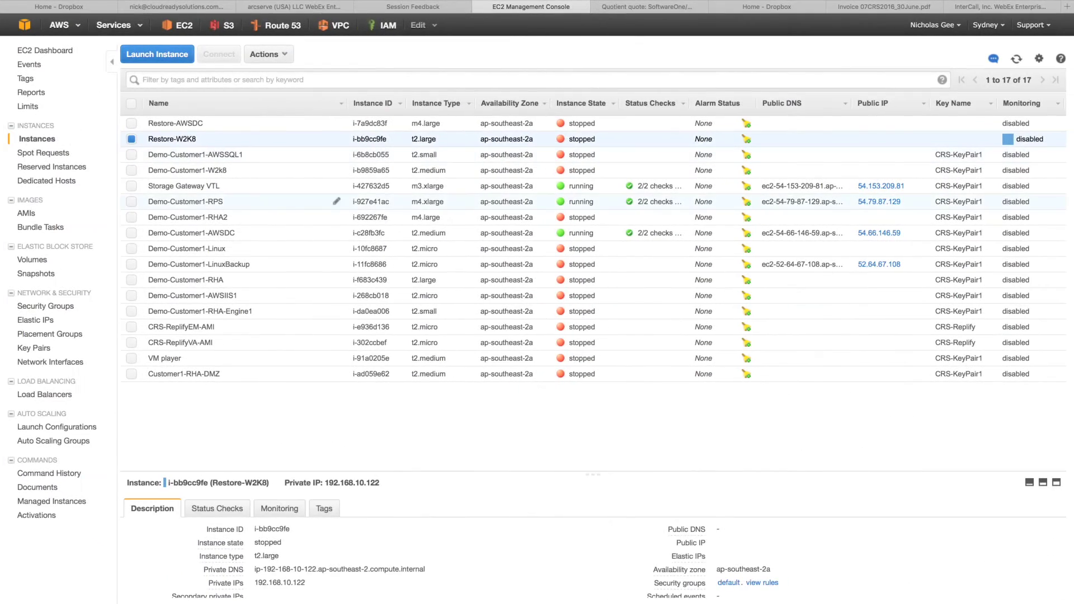
Review the Restore-W2K8 instance details in the EC2 Management Console and start both Restore-AWSDC and Restore-W2K8
scroll(592, 537, "down", 5)
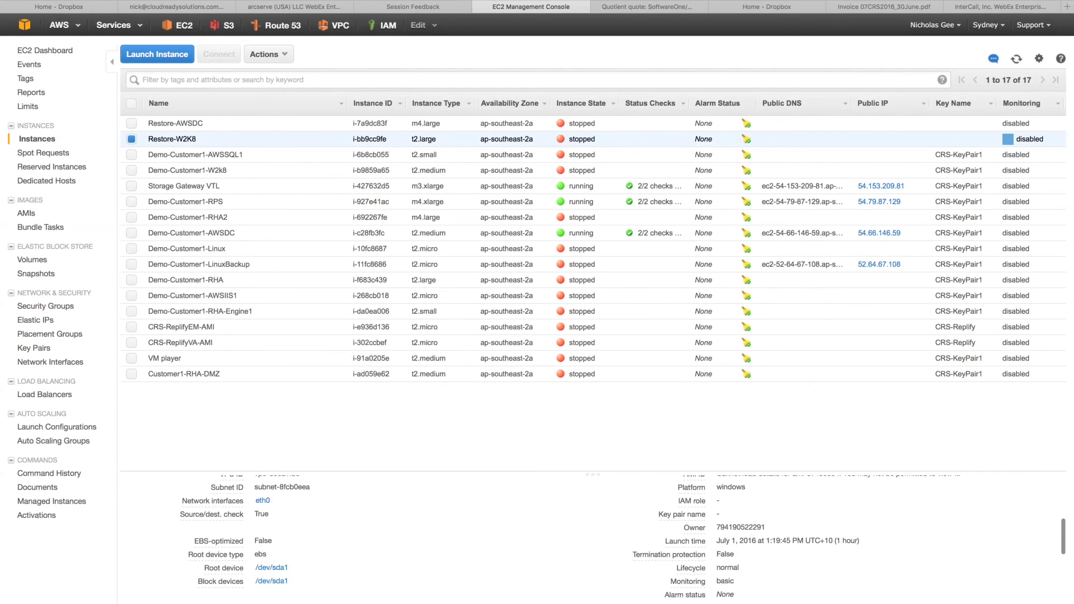
scroll(593, 537, "down", 3)
scroll(593, 537, "up", 8)
left_click(131, 123)
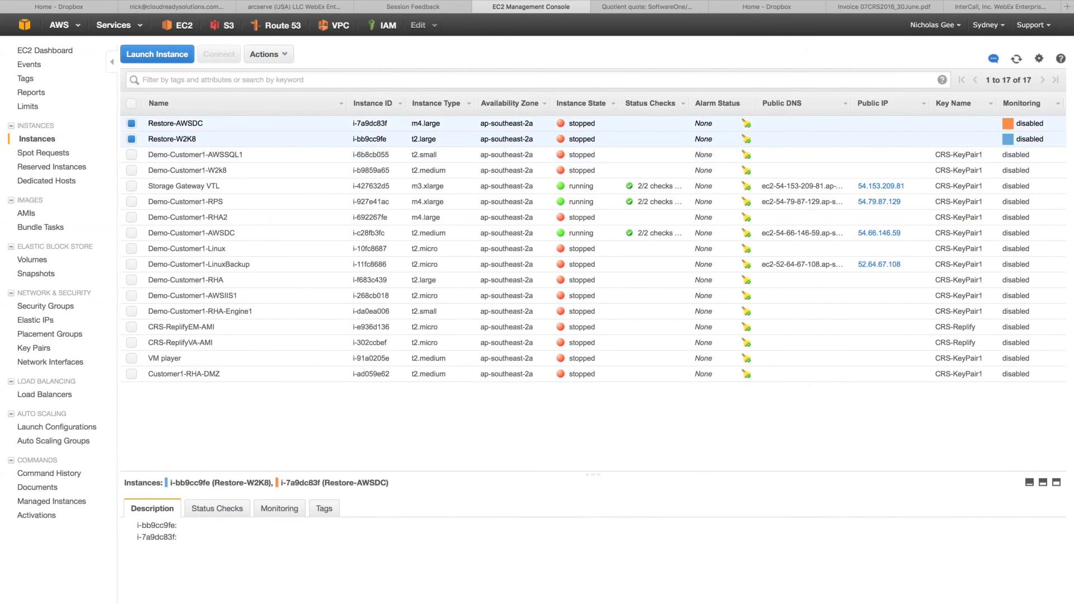
left_click(264, 54)
mouse_move(278, 116)
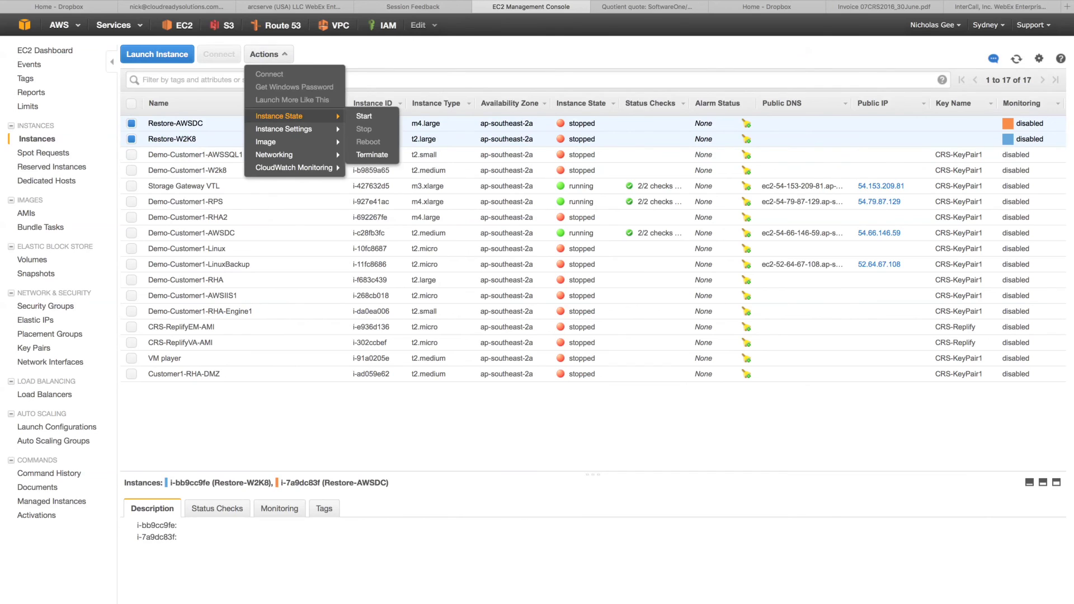
left_click(363, 116)
left_click(611, 372)
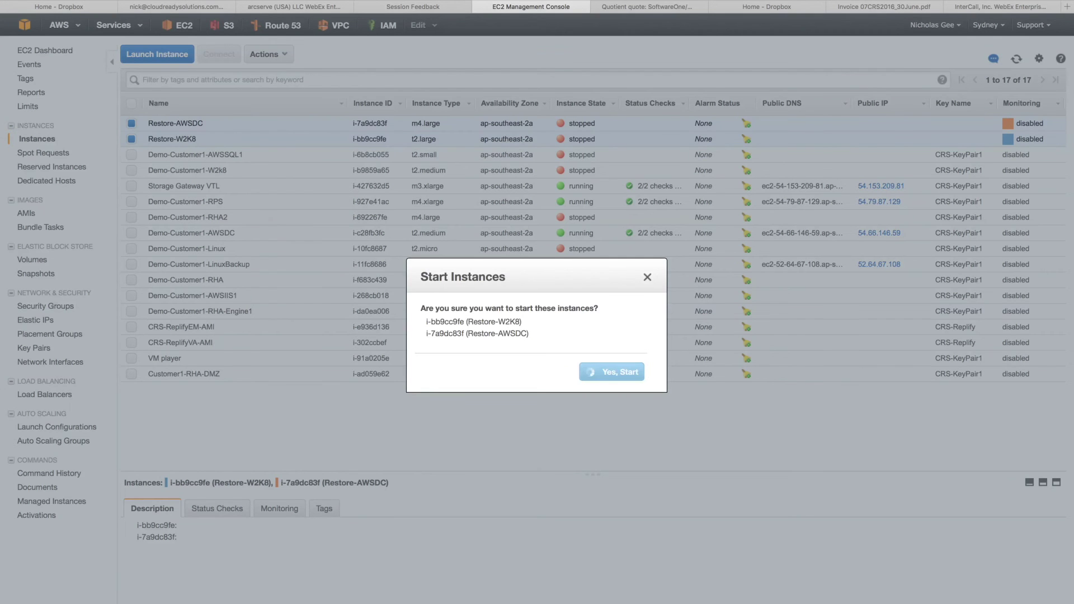